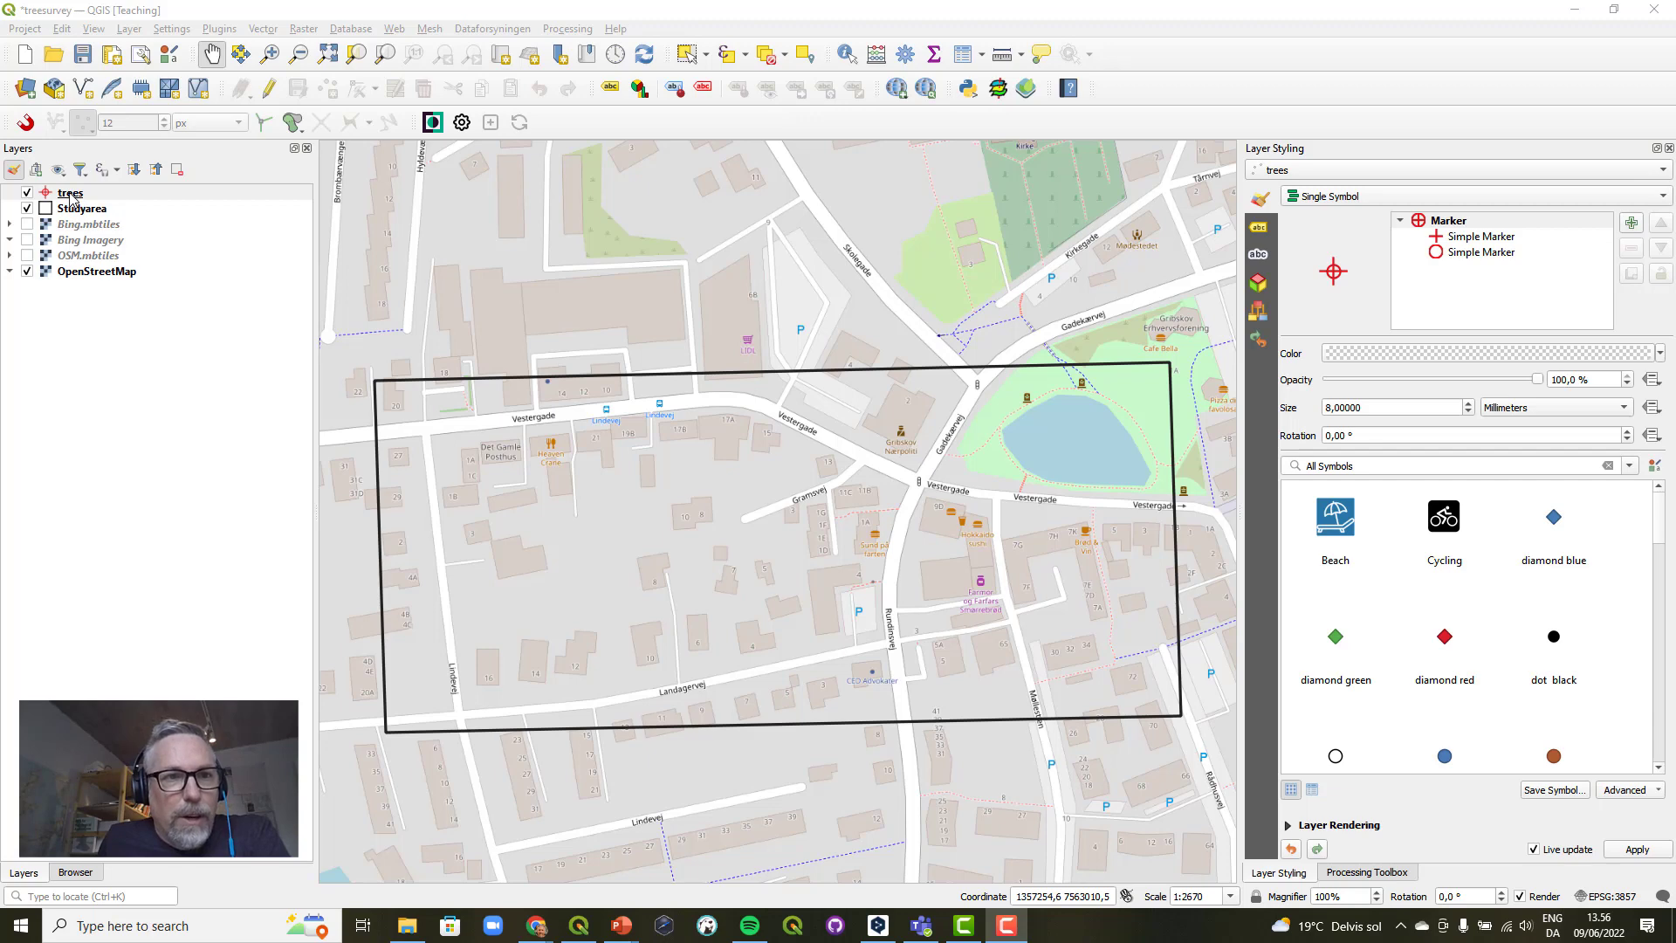
Open the expression editor for the trees layer's display name in its Display properties, and make the dialog smaller.
right_click(69, 195)
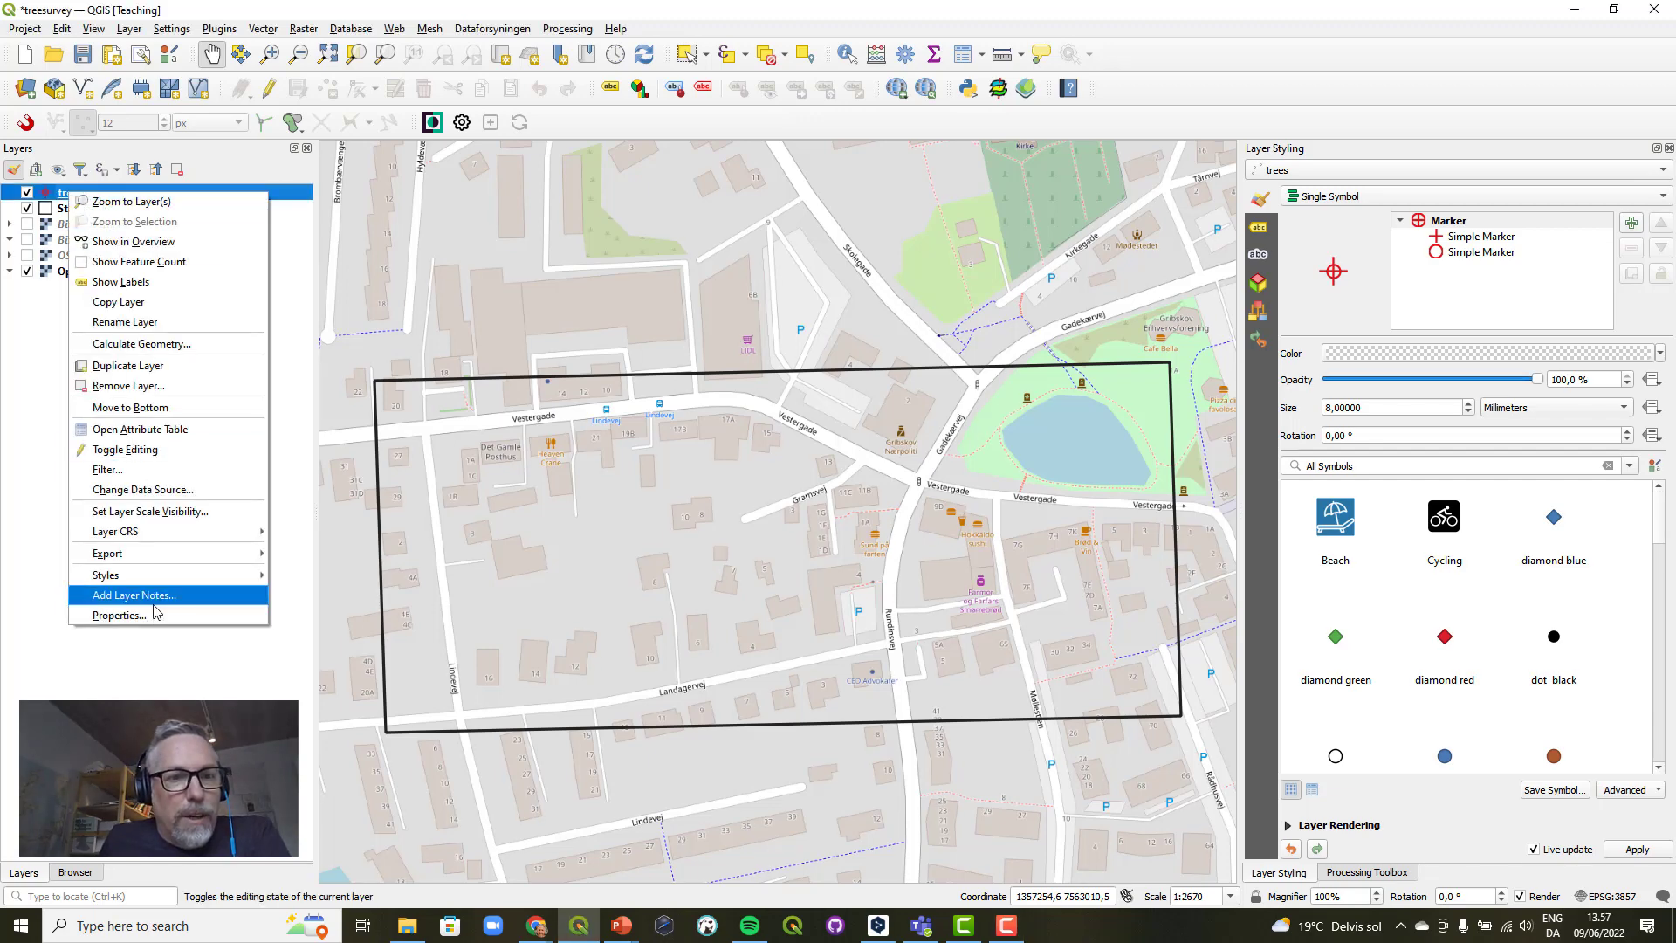
click(147, 616)
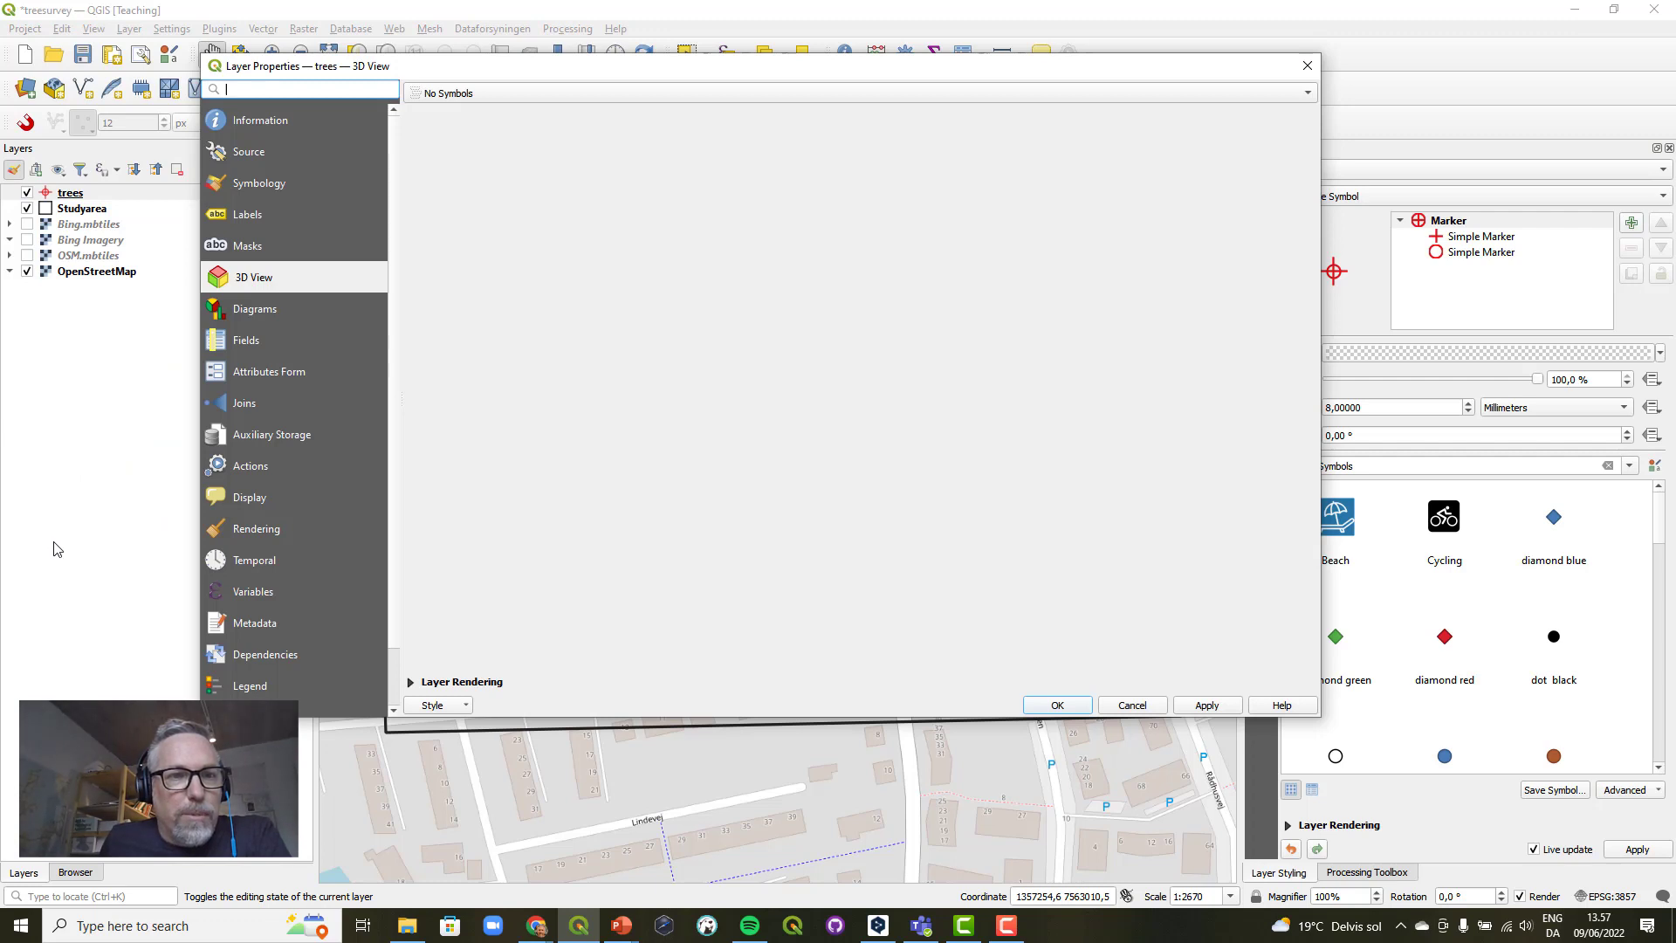
click(247, 499)
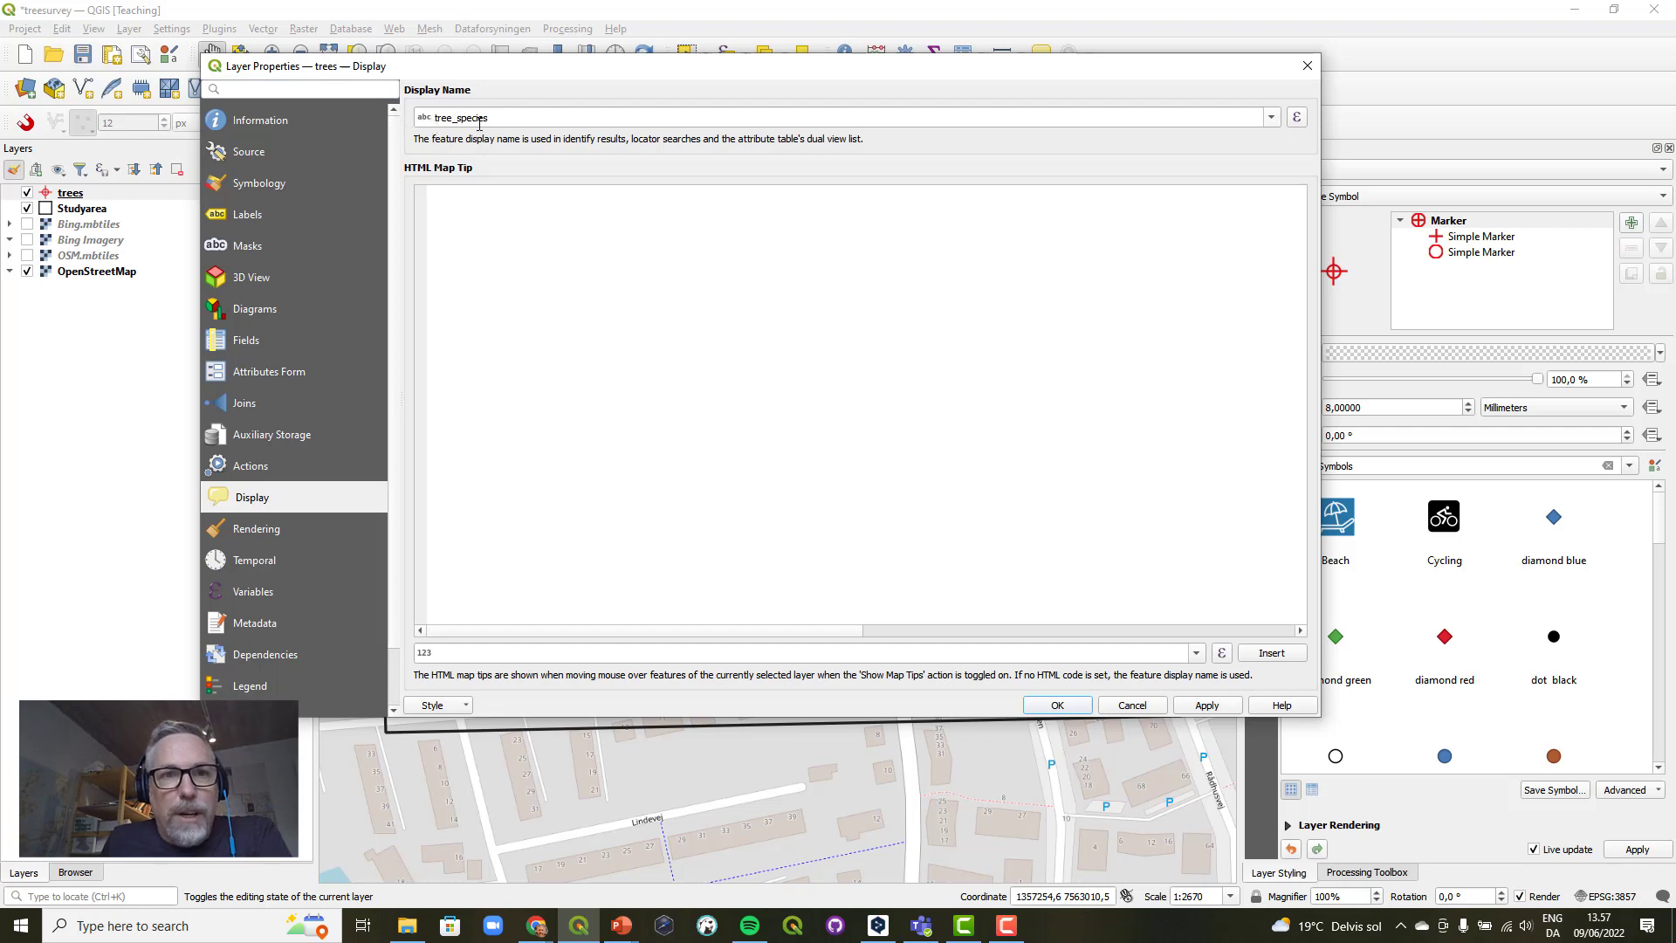
click(1297, 119)
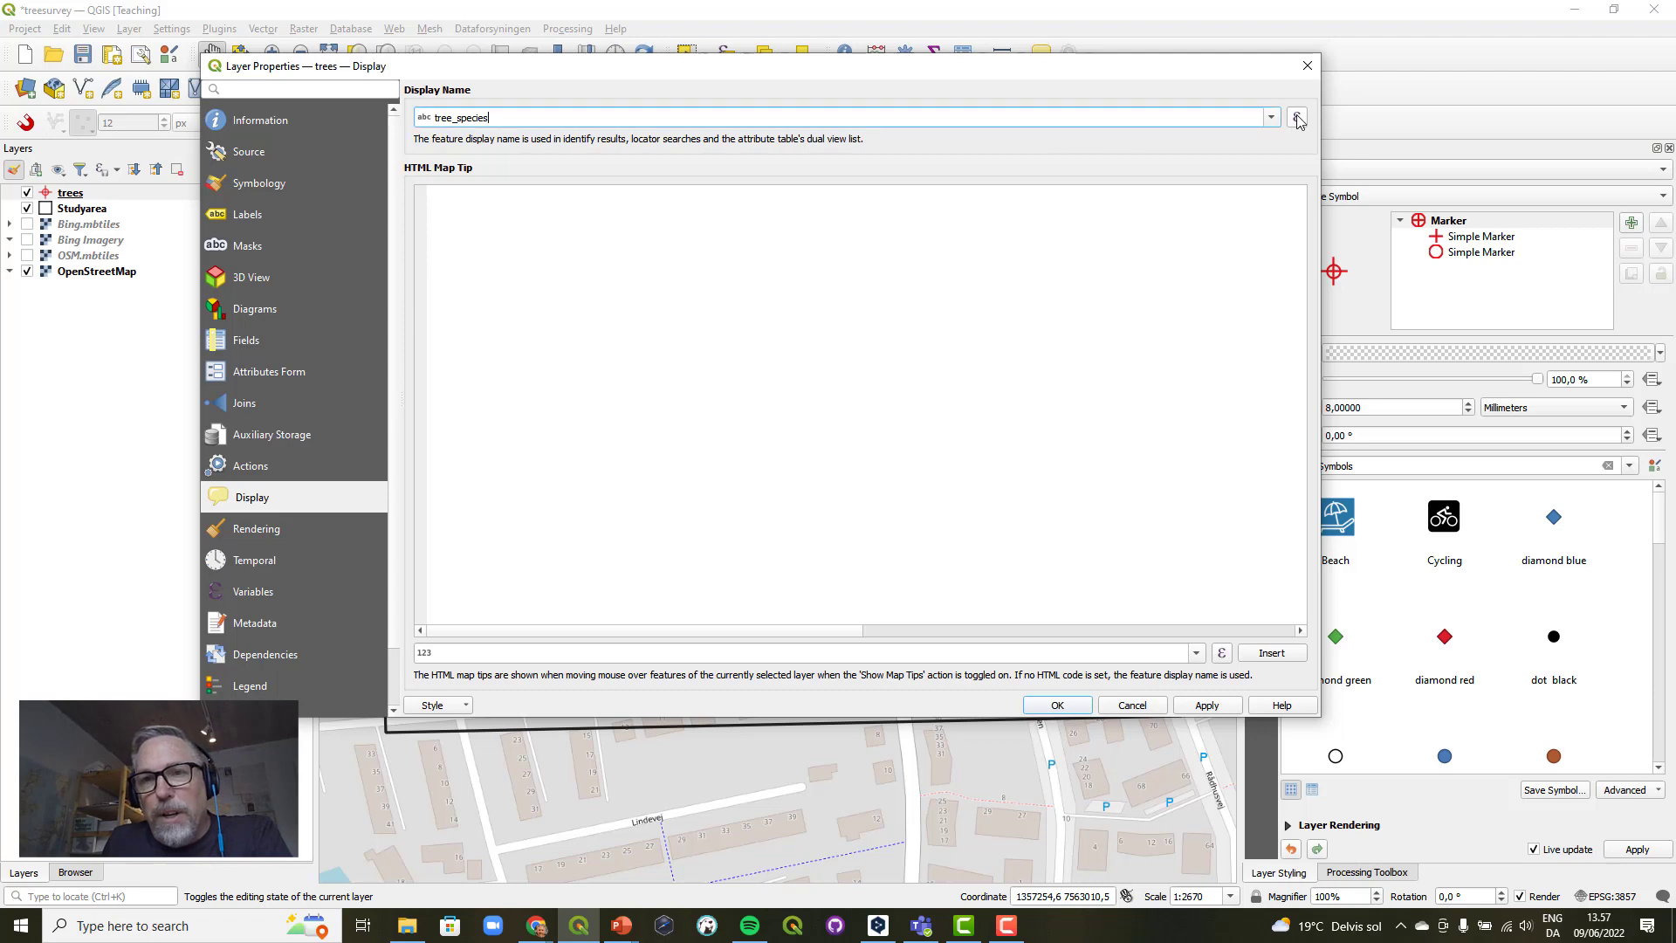
click(1296, 119)
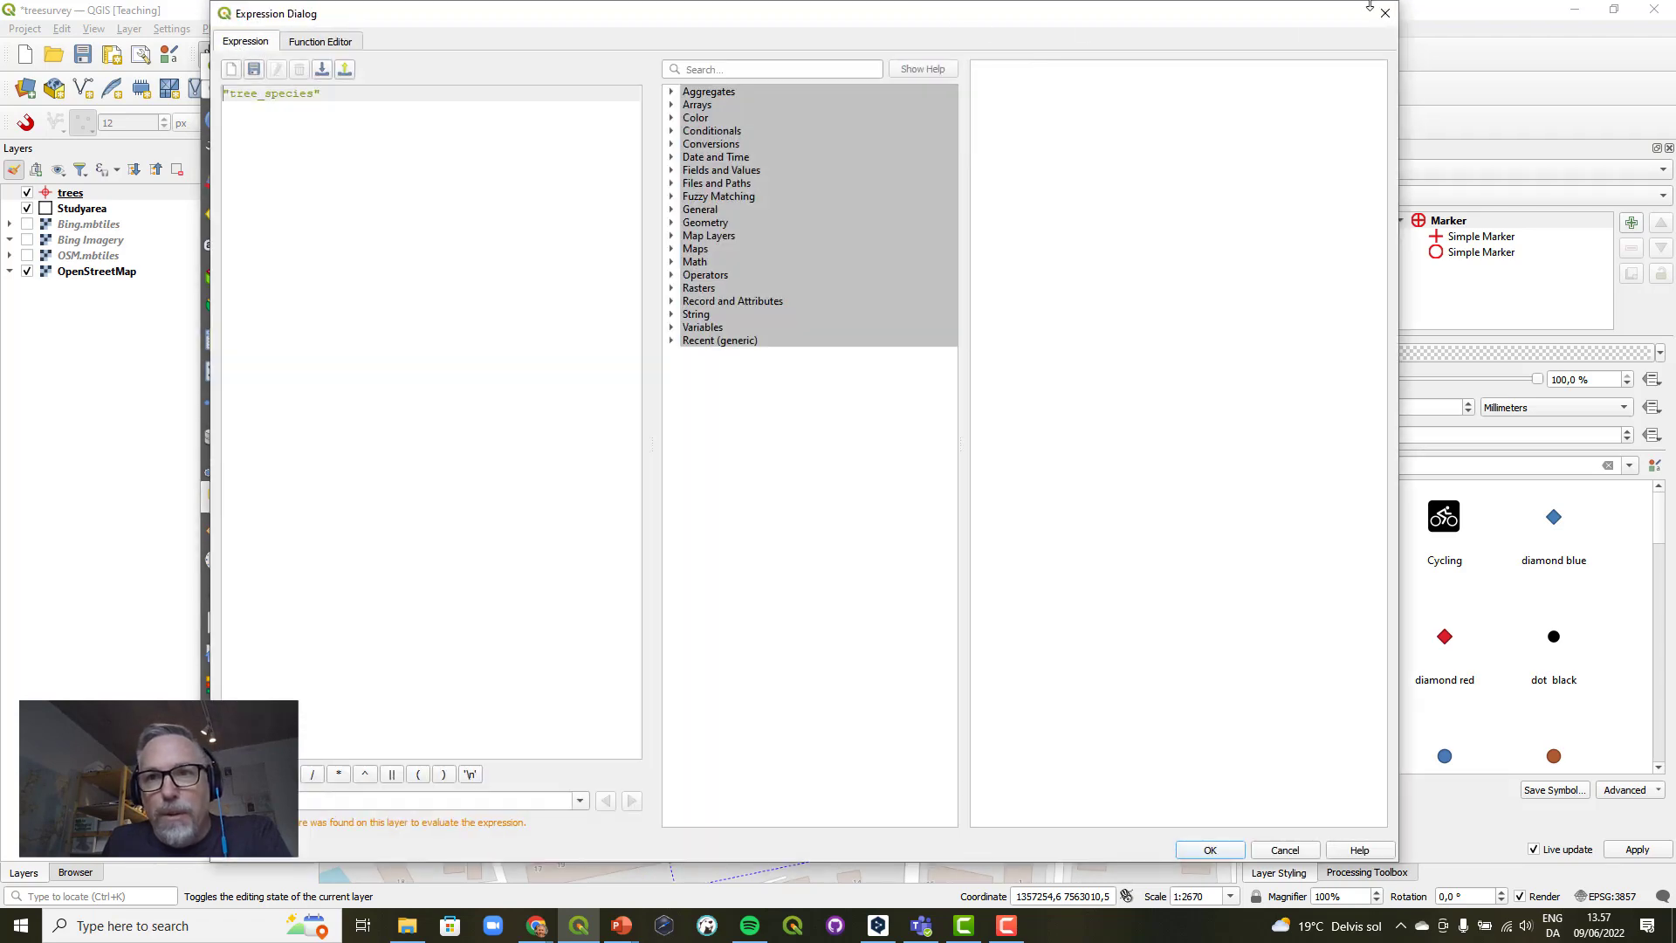
drag(1399, 5, 1152, 419)
drag(1003, 432, 1261, 186)
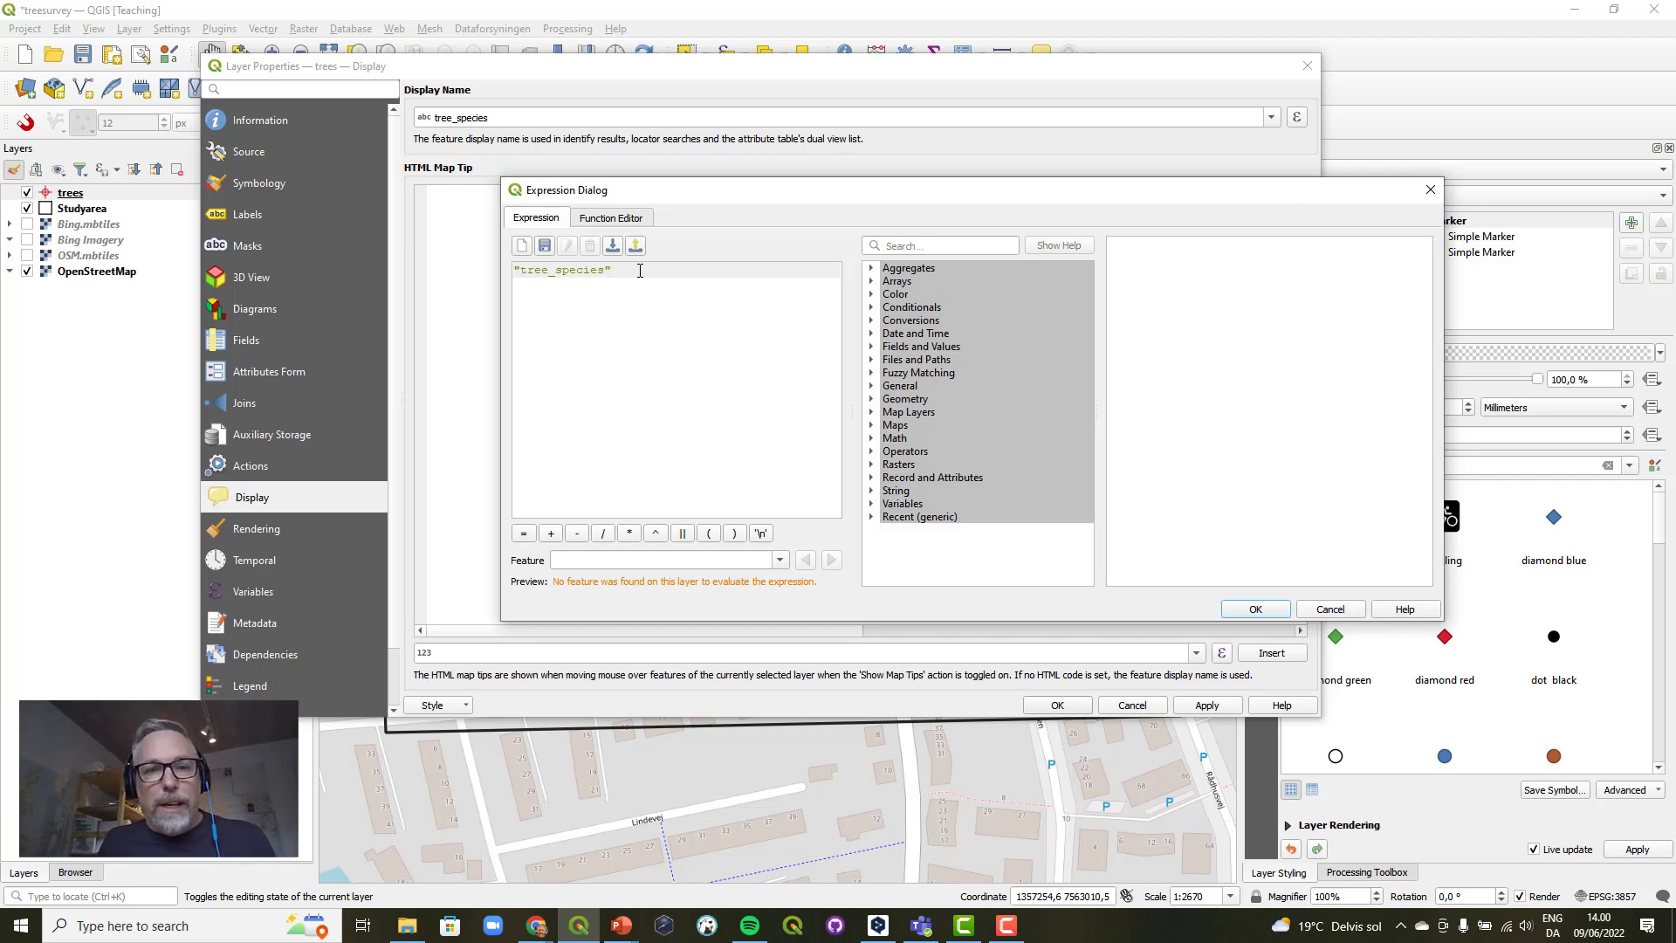
Append a concatenation operator and the text ' surveyed on ' after "tree_species" in the display name expression.
click(683, 534)
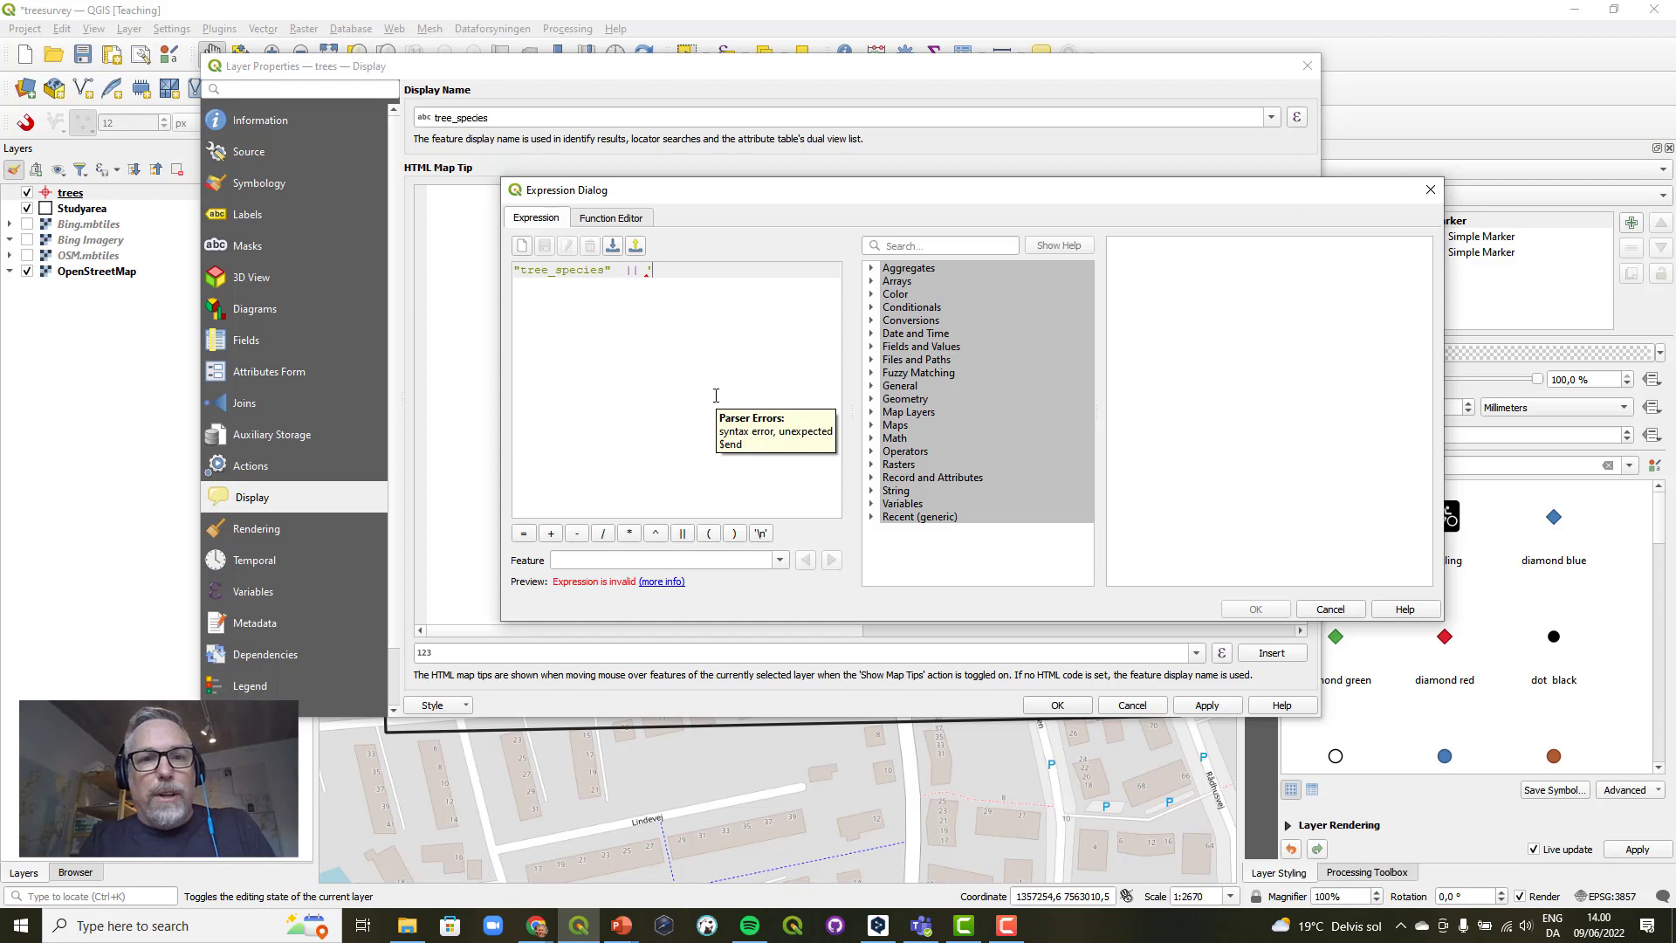
text('surv)
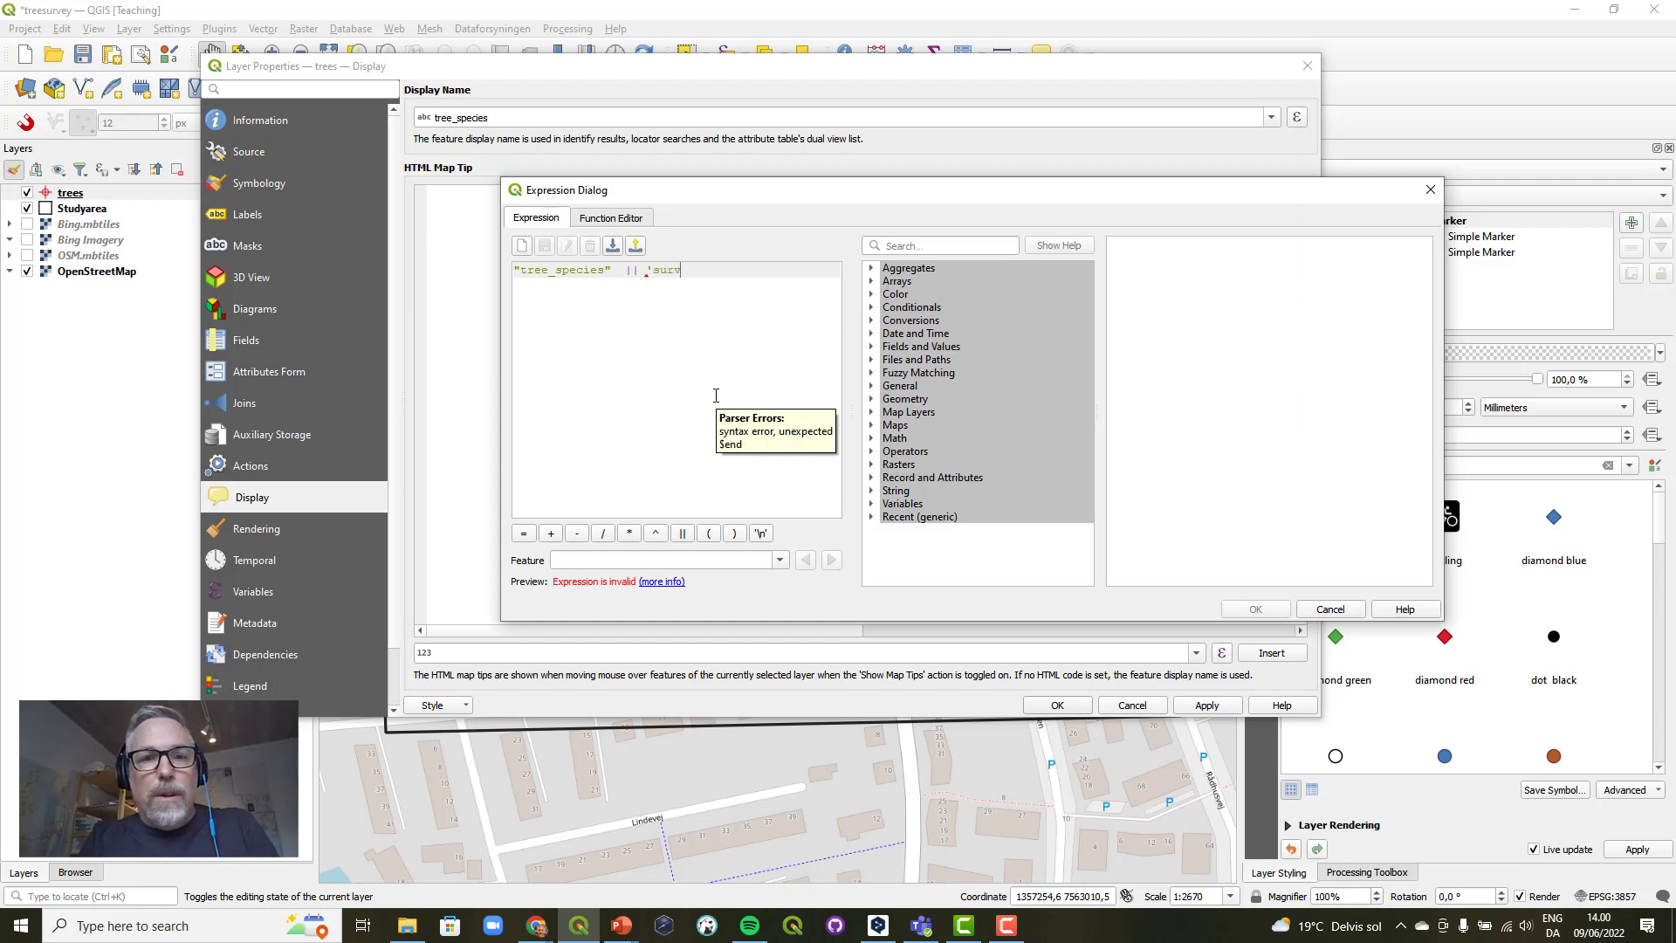
text(eyed on)
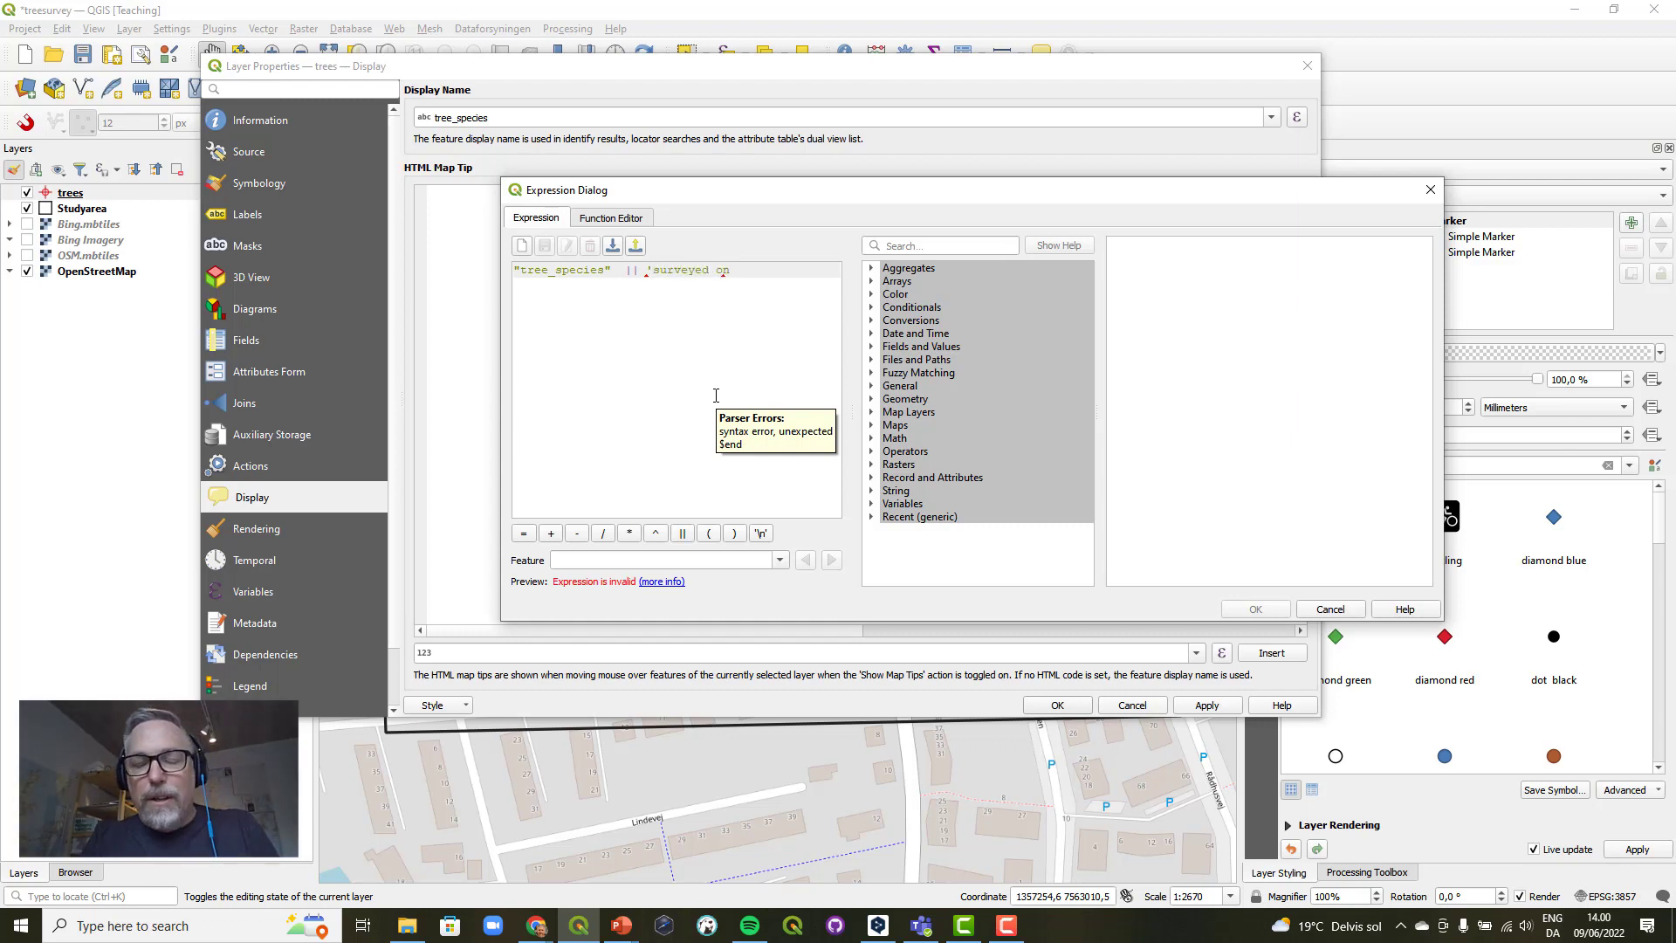
text(')
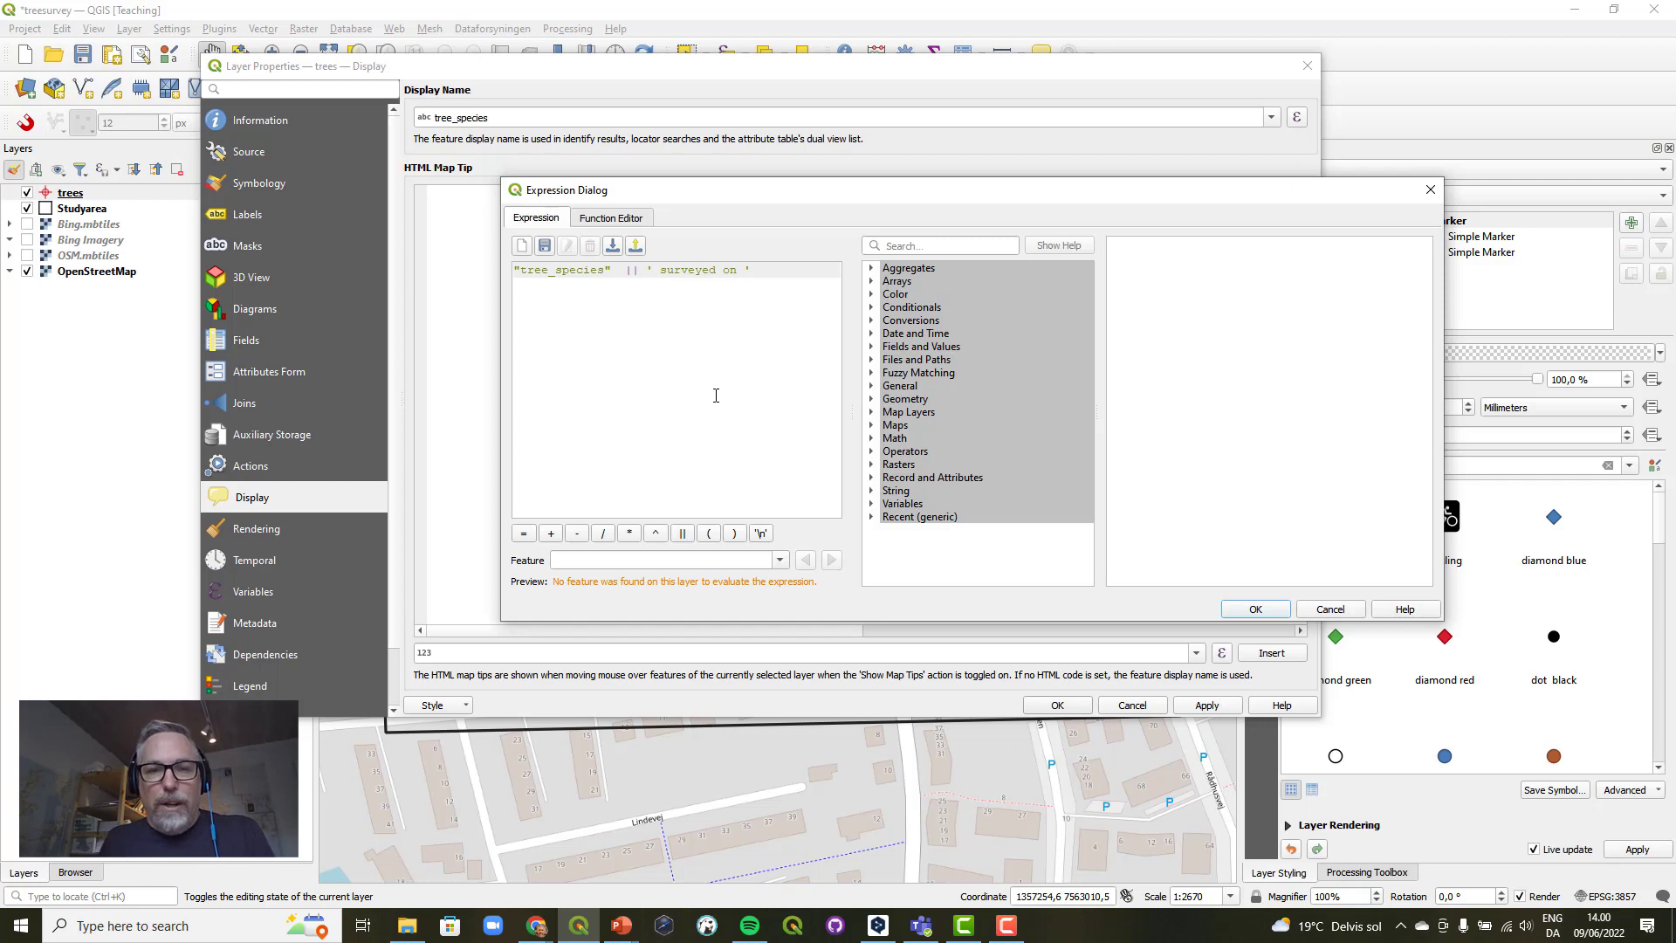
Concatenate the "date" field to the end of the expression and widen the expression dialog.
click(683, 533)
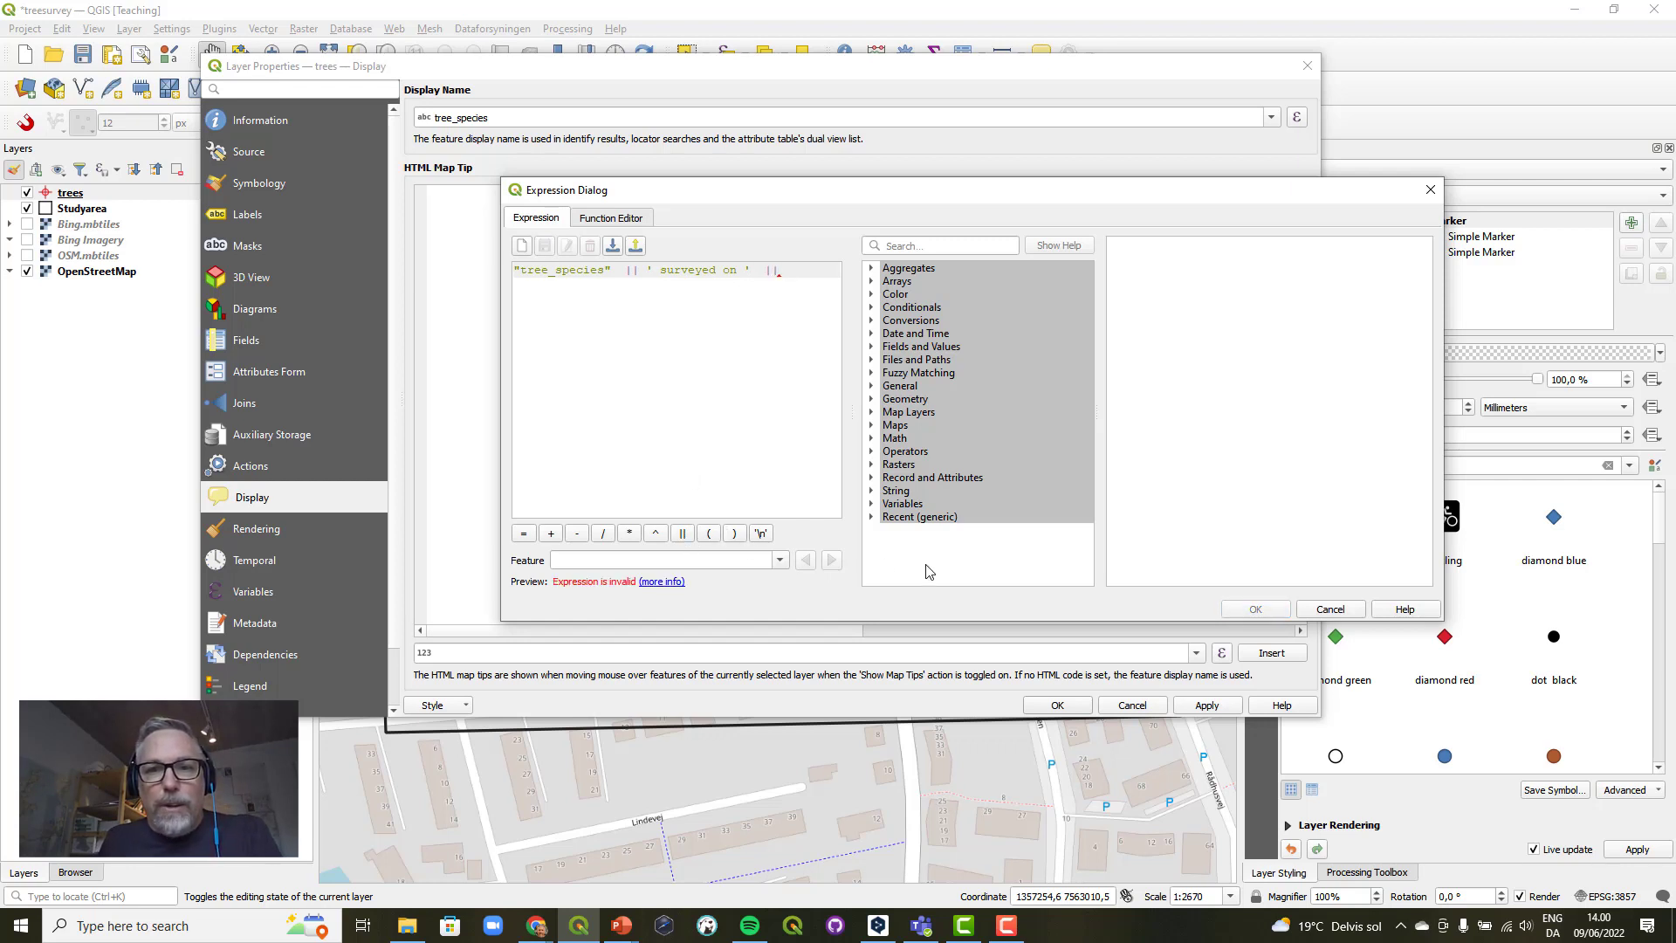
click(871, 348)
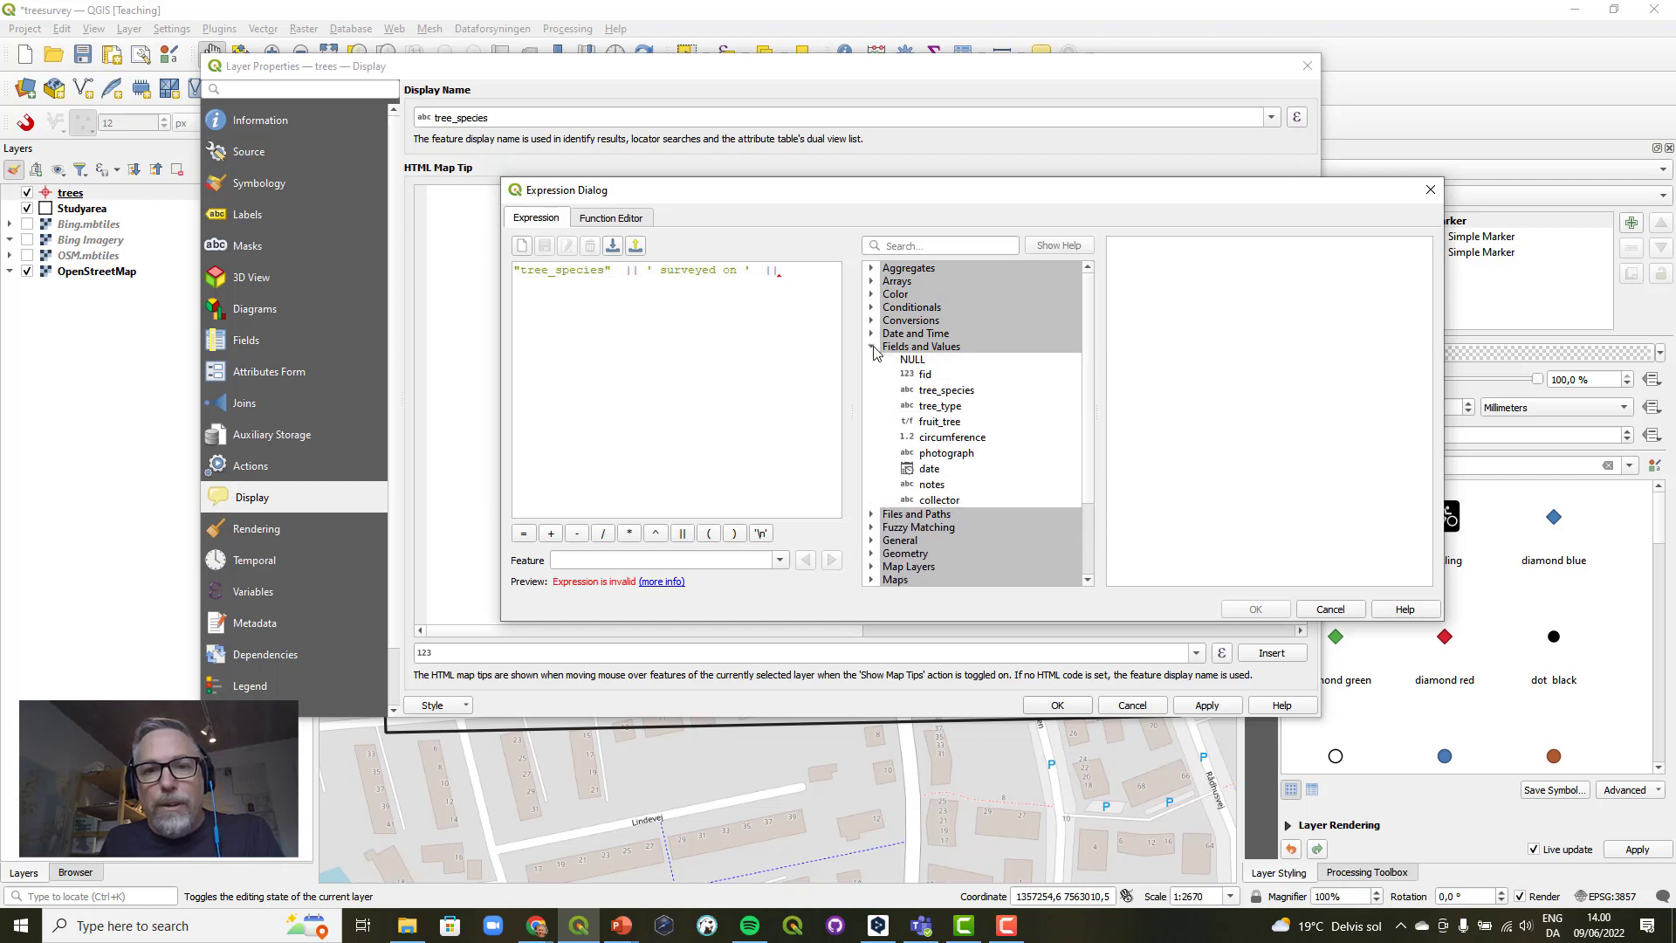
double_click(930, 470)
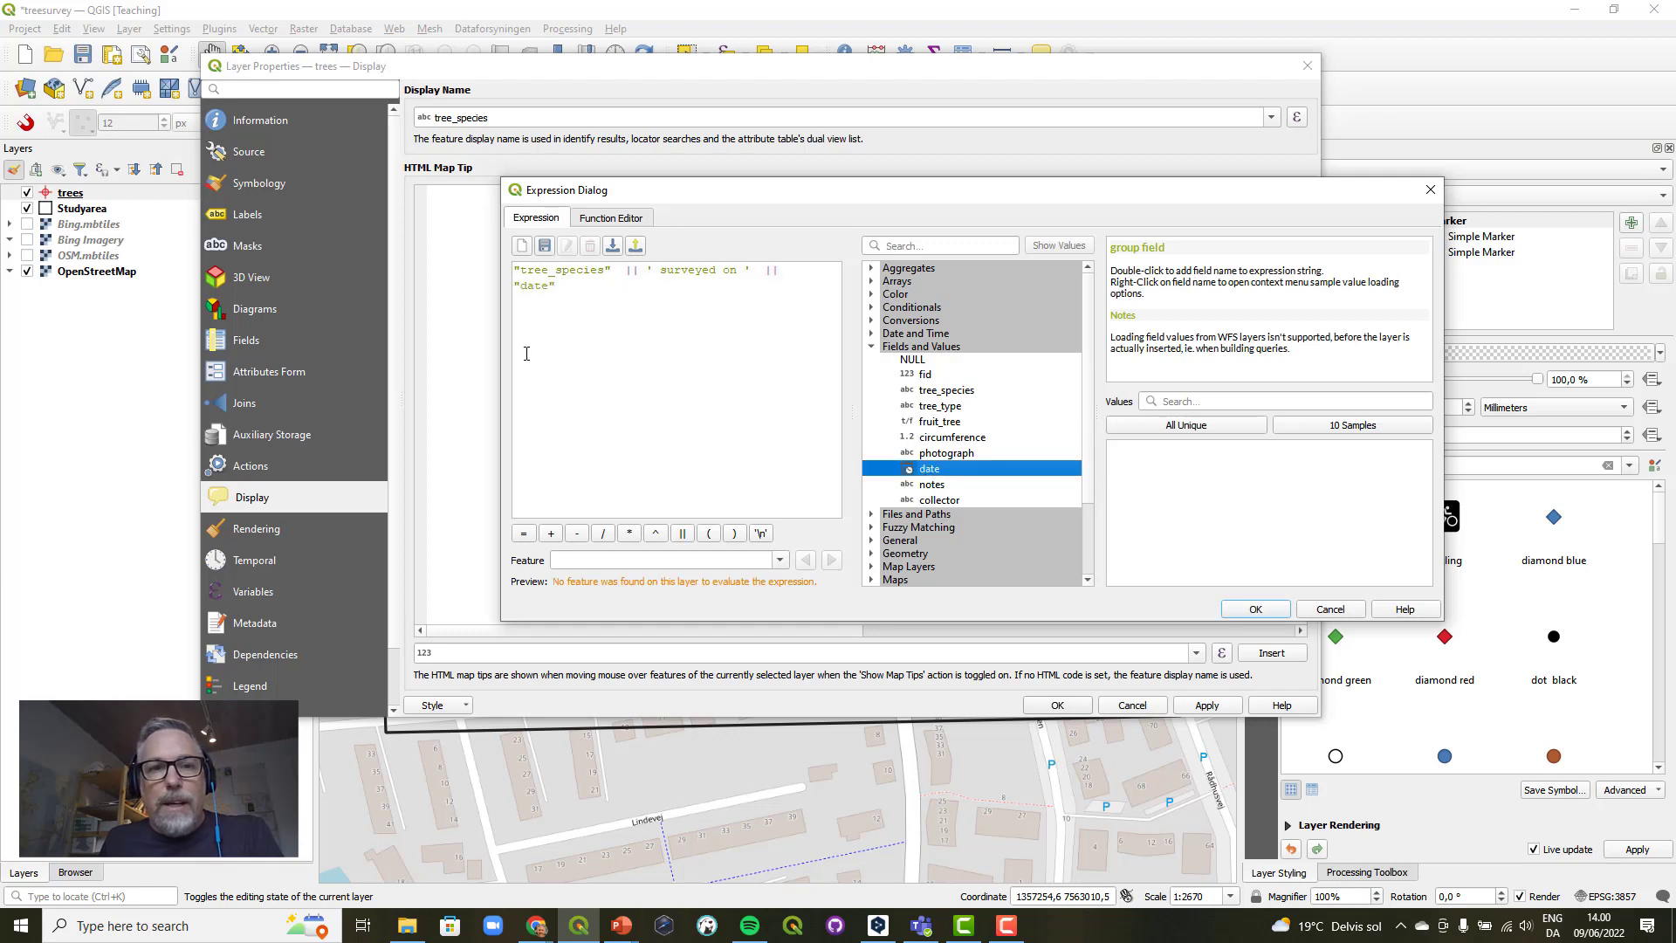
drag(502, 343, 276, 344)
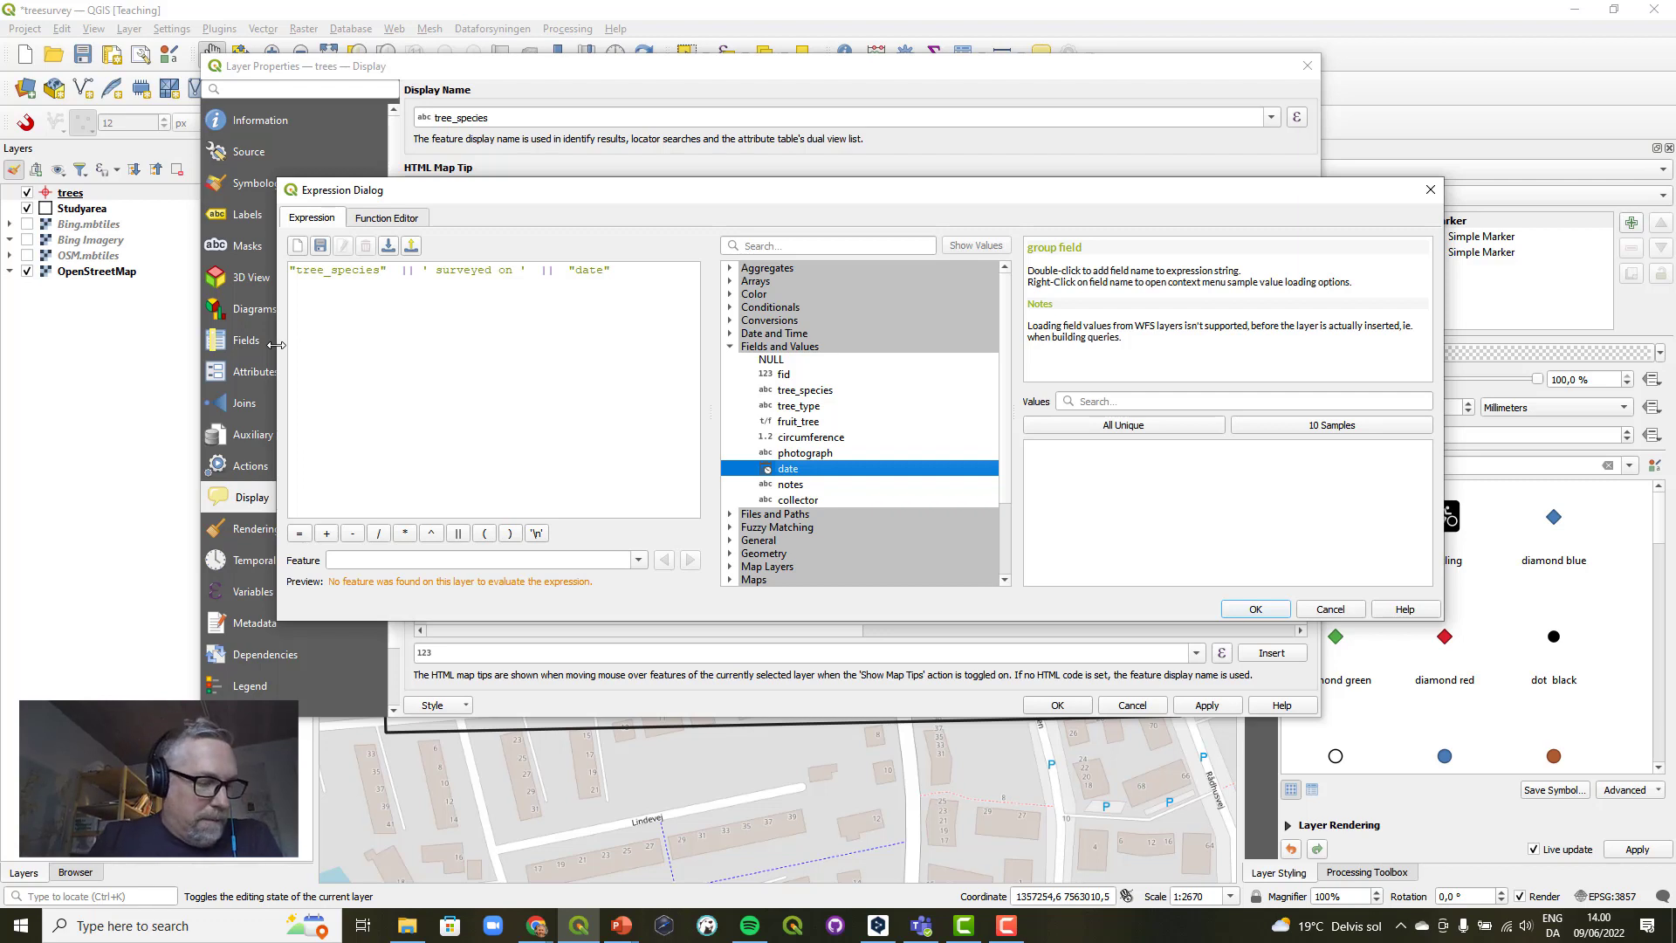
Search the functions for "format" and insert format_date( in front of the "date" field.
click(563, 270)
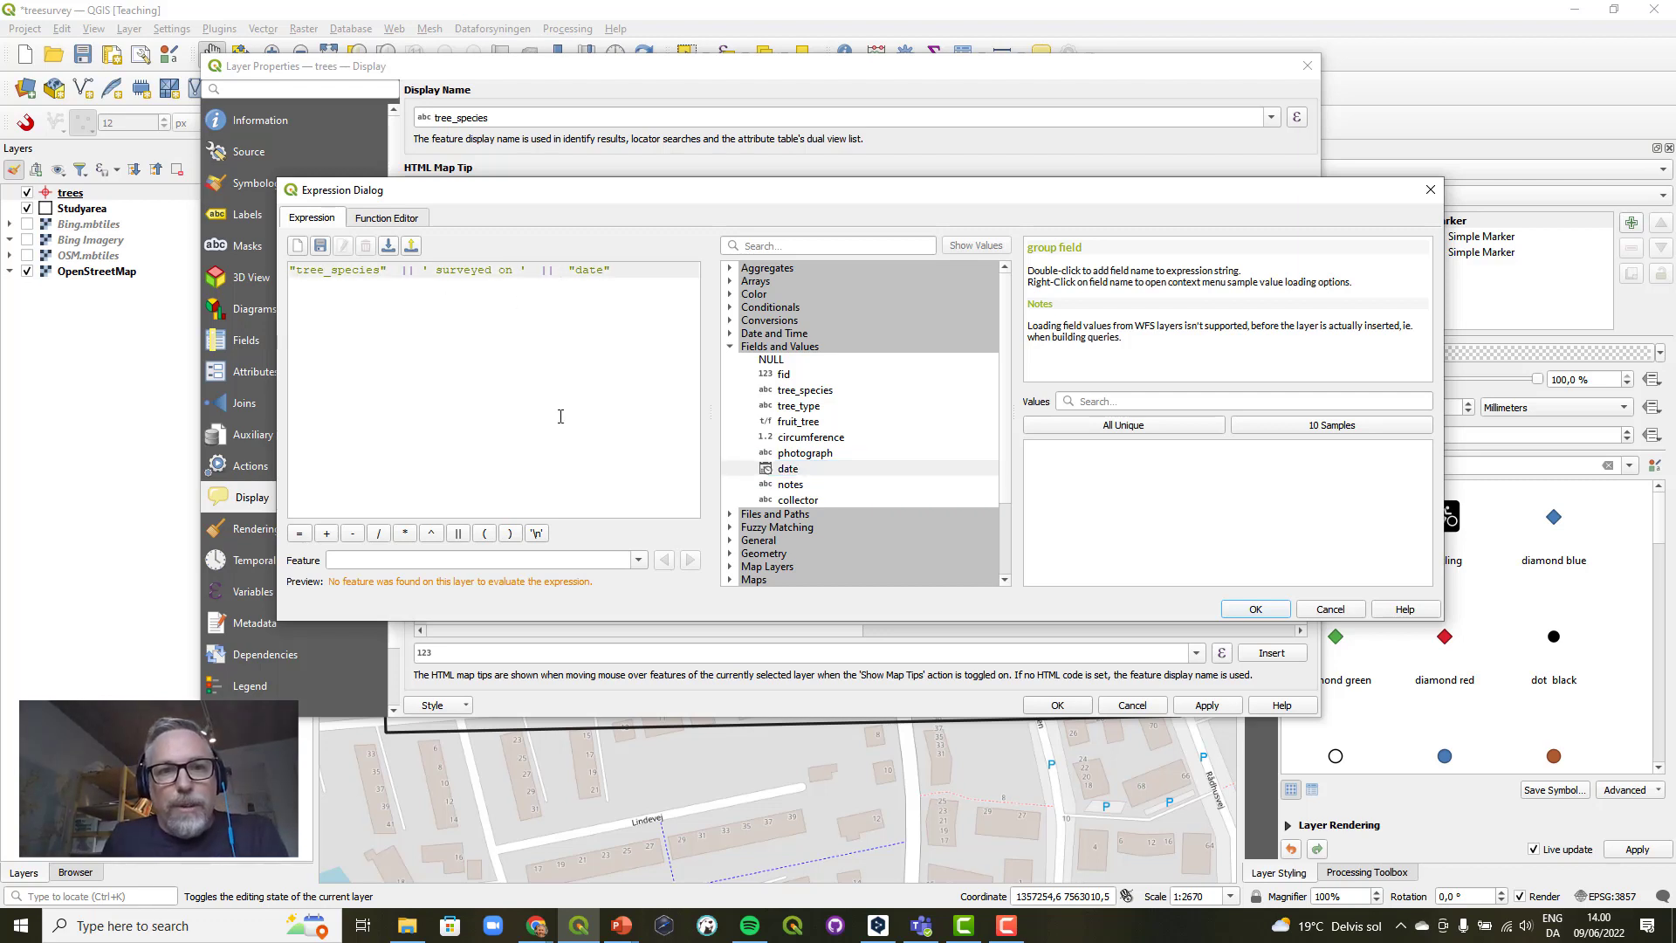
click(790, 246)
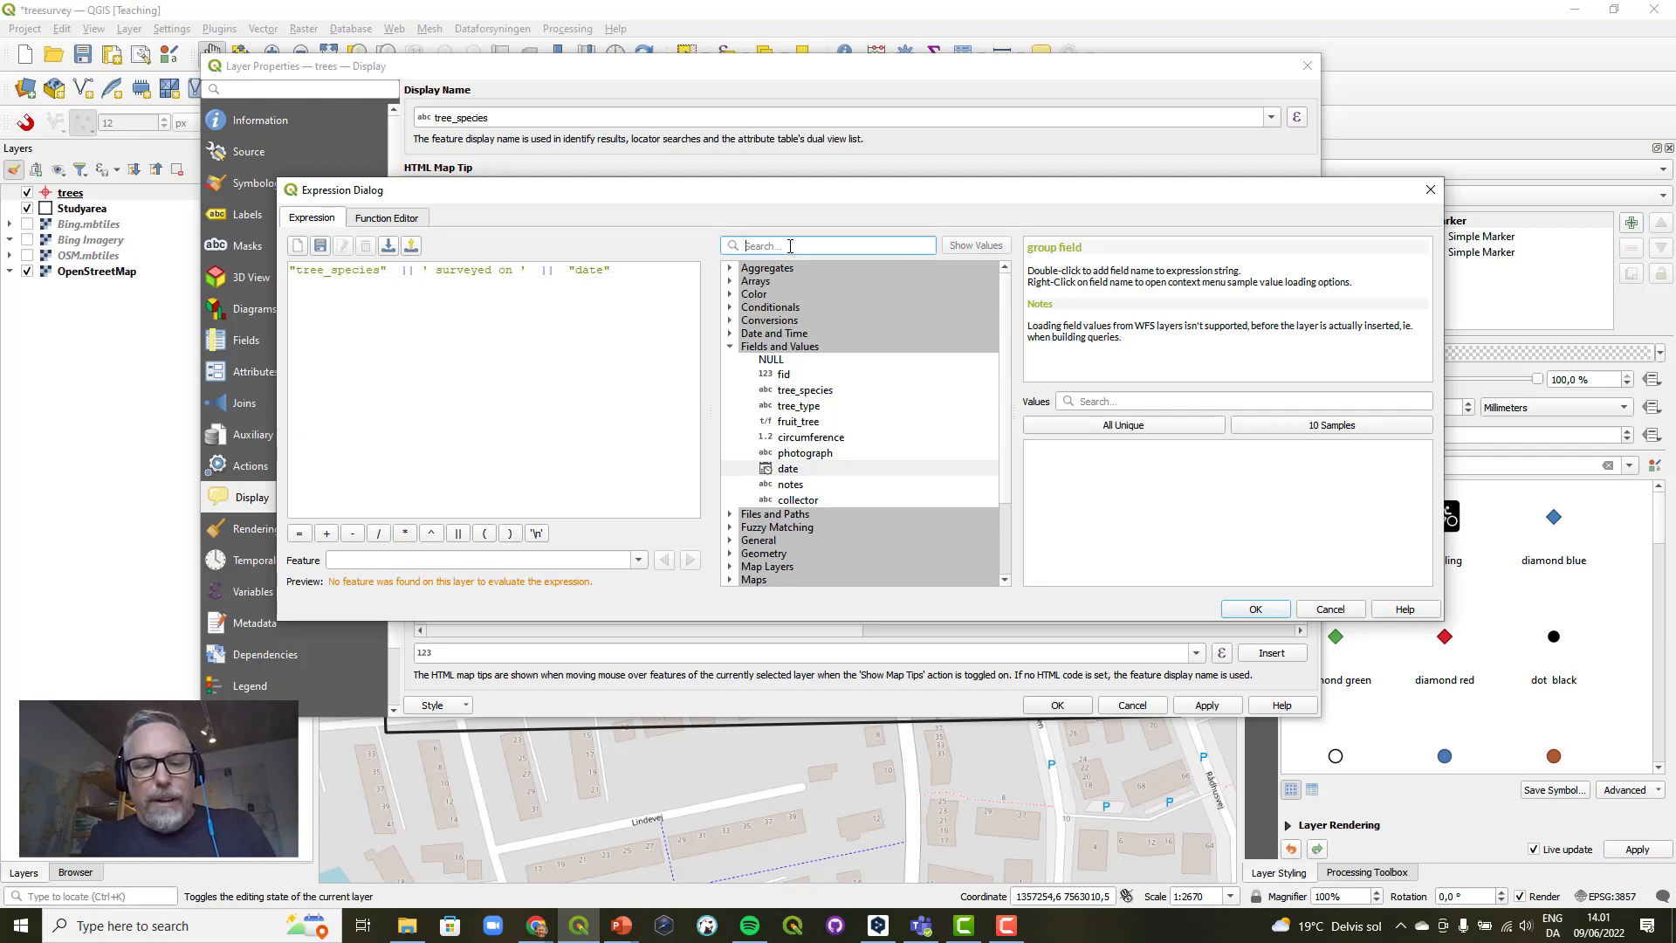
text(format)
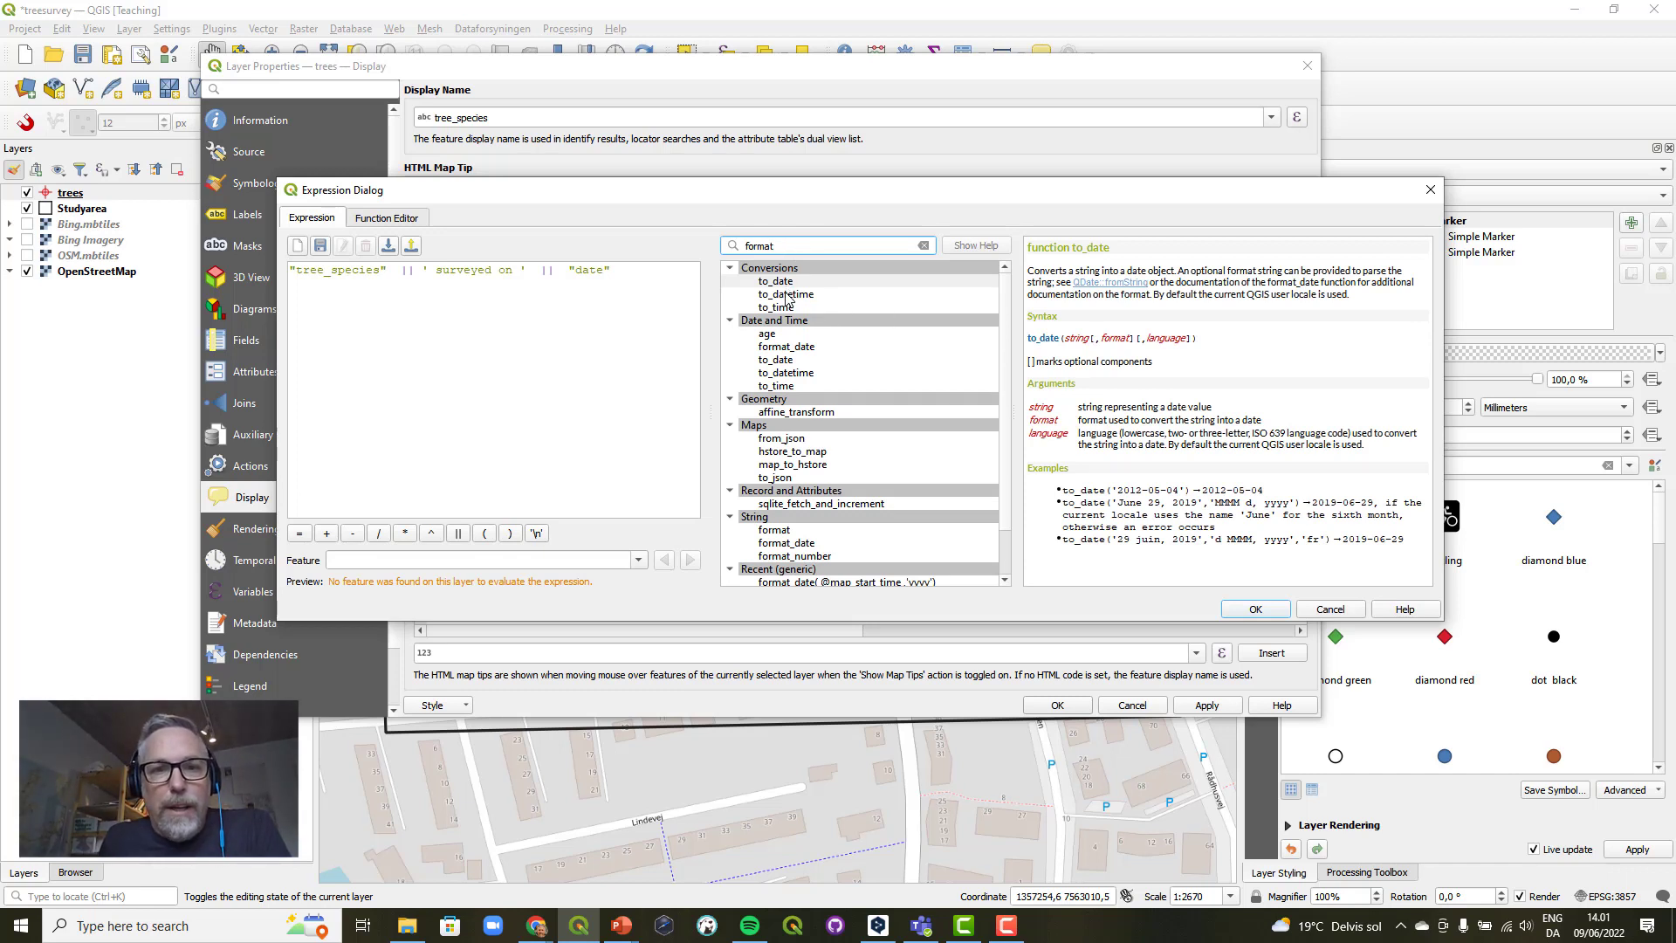
click(794, 349)
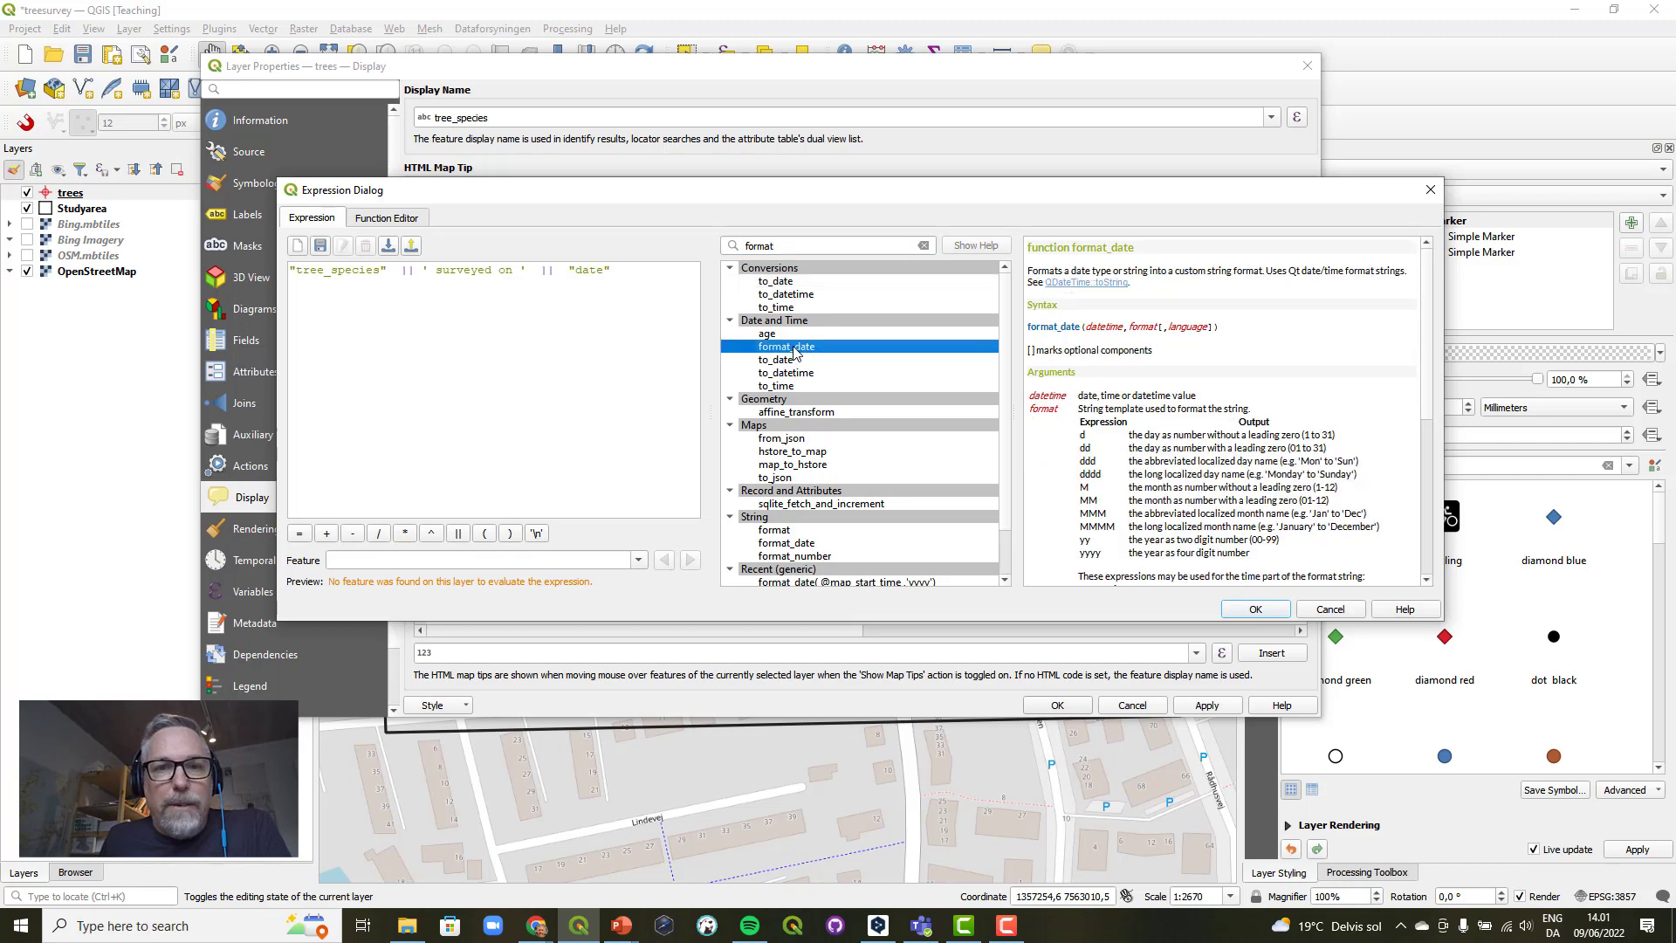
double_click(795, 346)
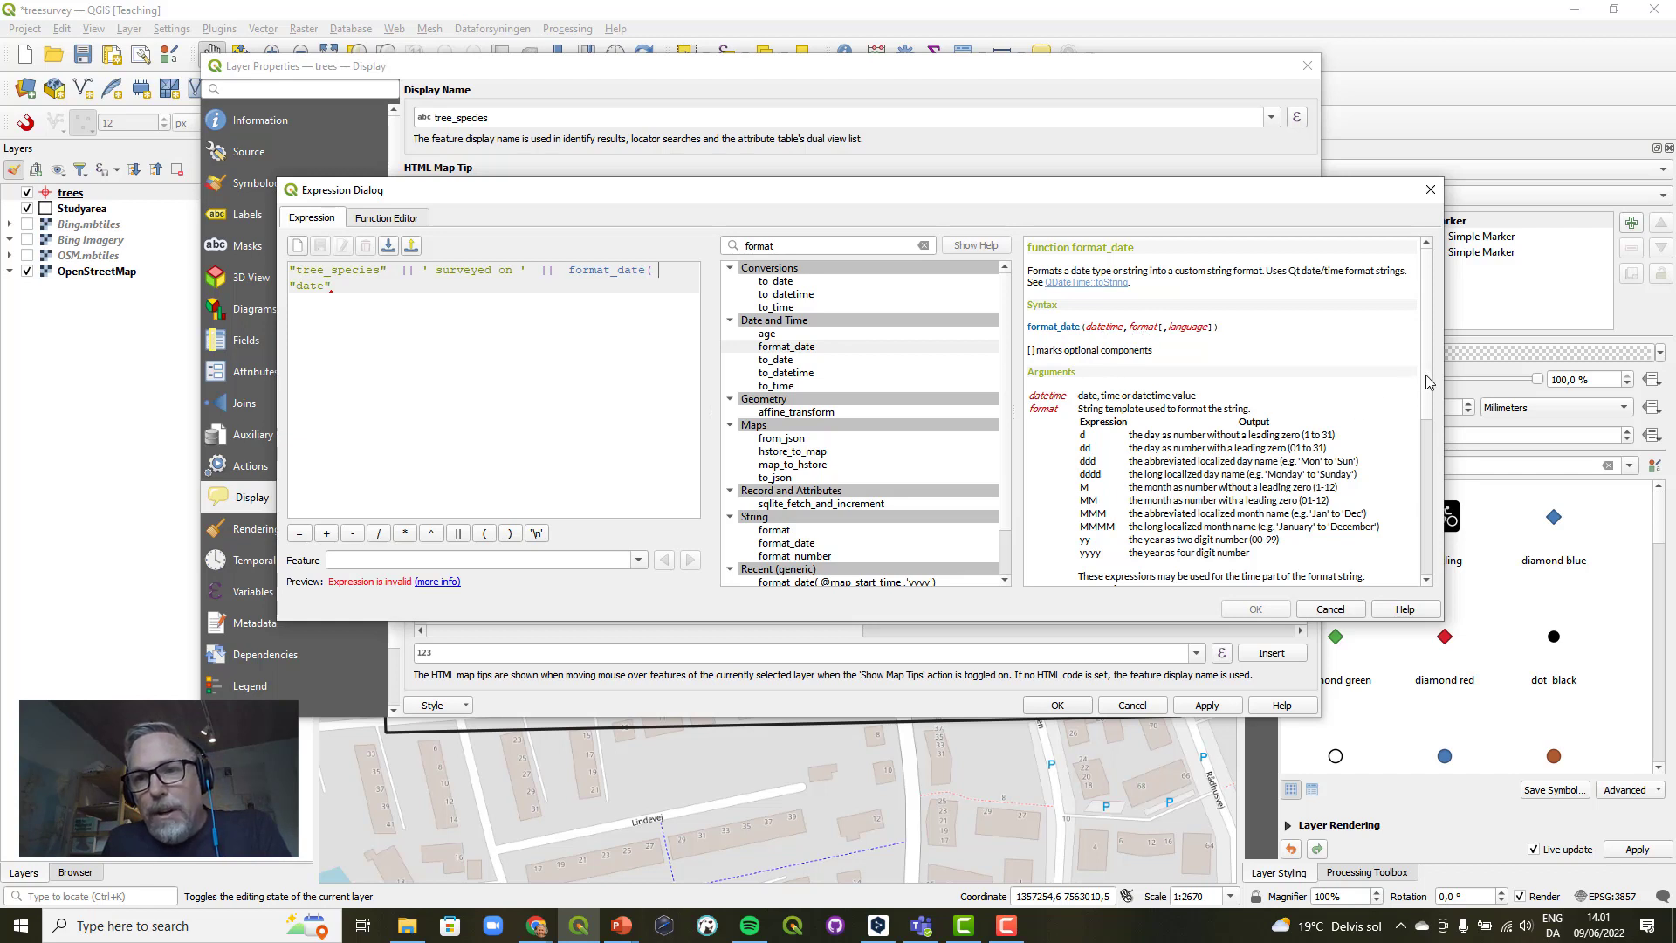
Complete the format_date function with the format 'dd-MM-yyyy' after "date" and a closing parenthesis.
scroll(1427, 402, down, 1)
scroll(1427, 401, down, 3)
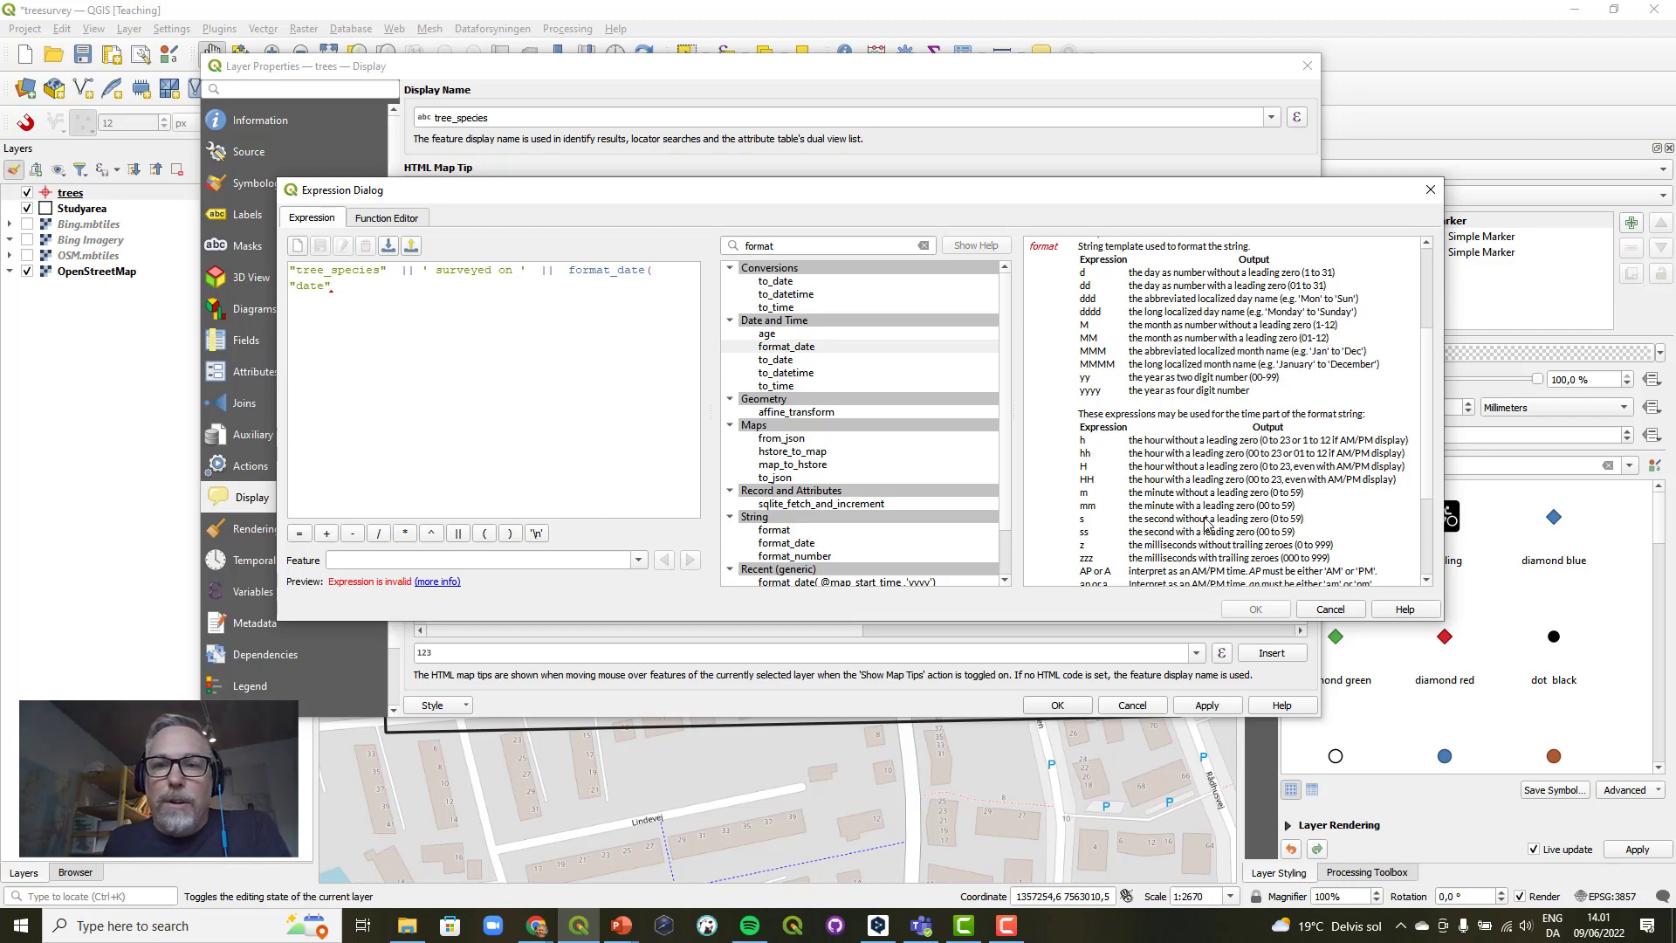
click(343, 288)
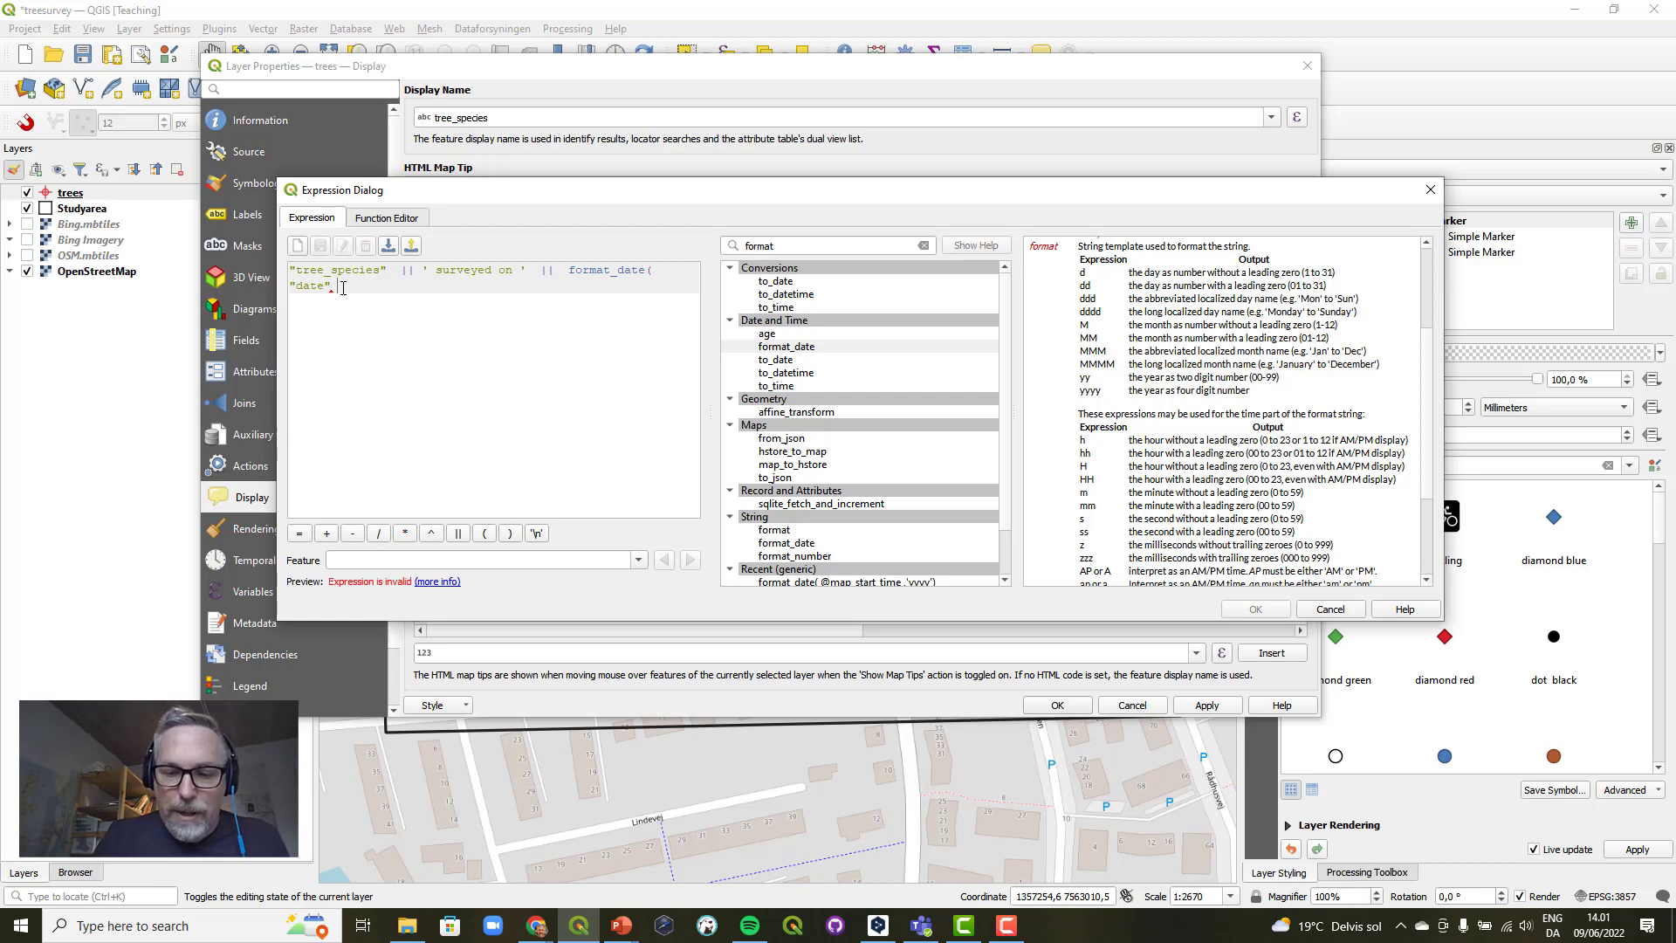
text(,)
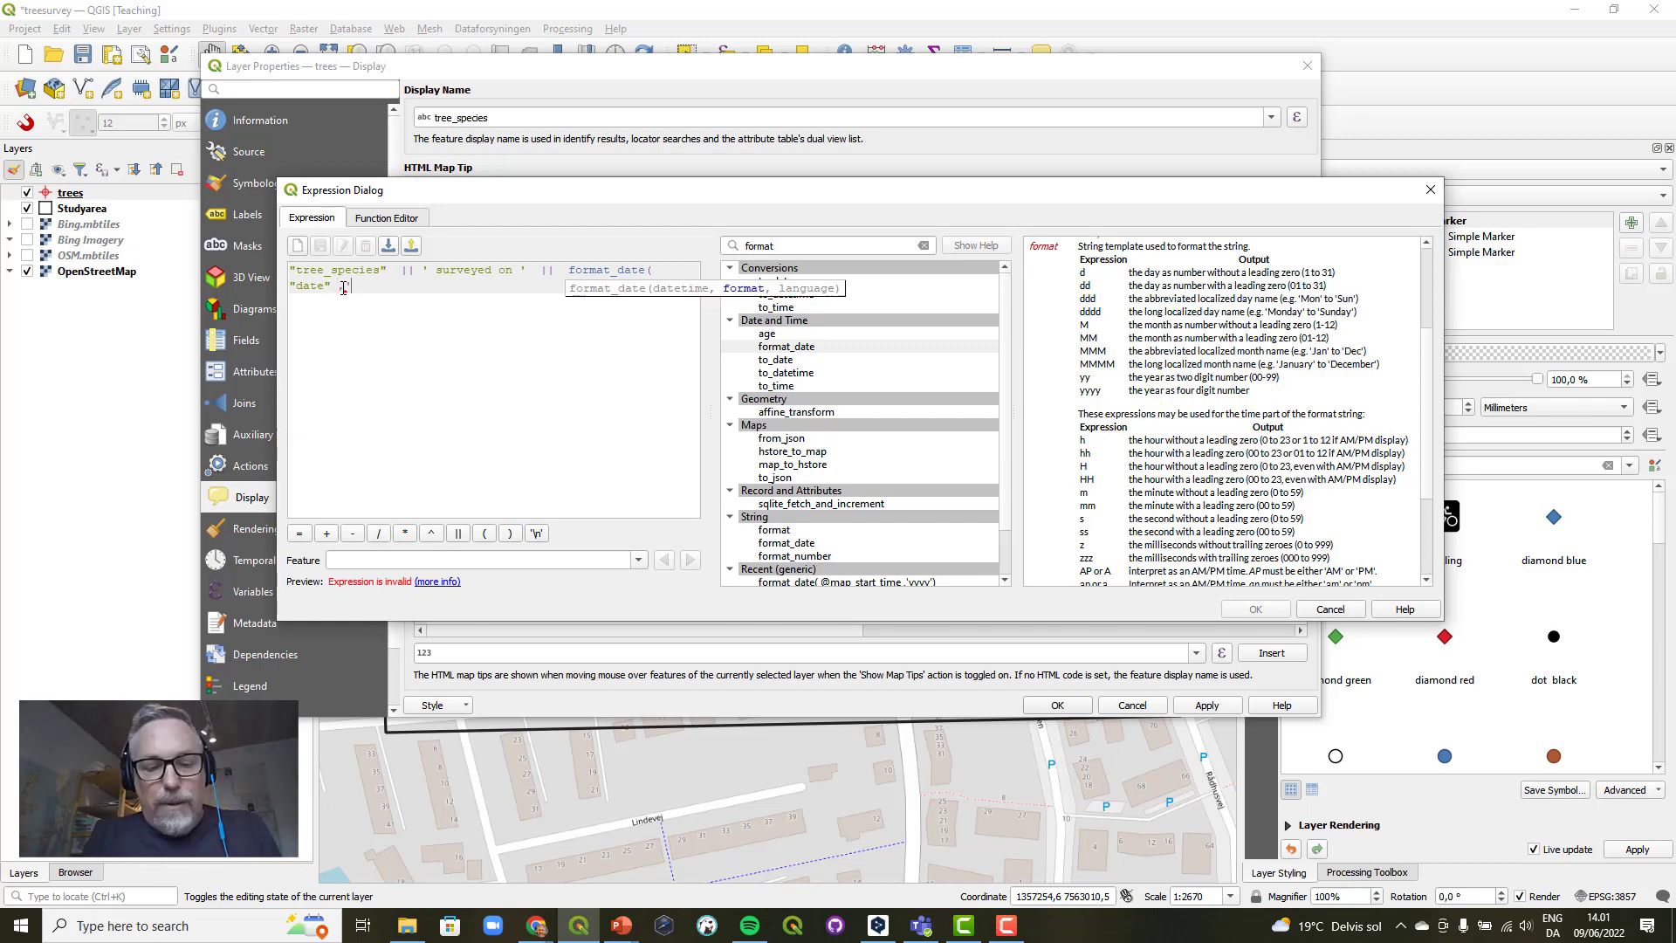
text('dd)
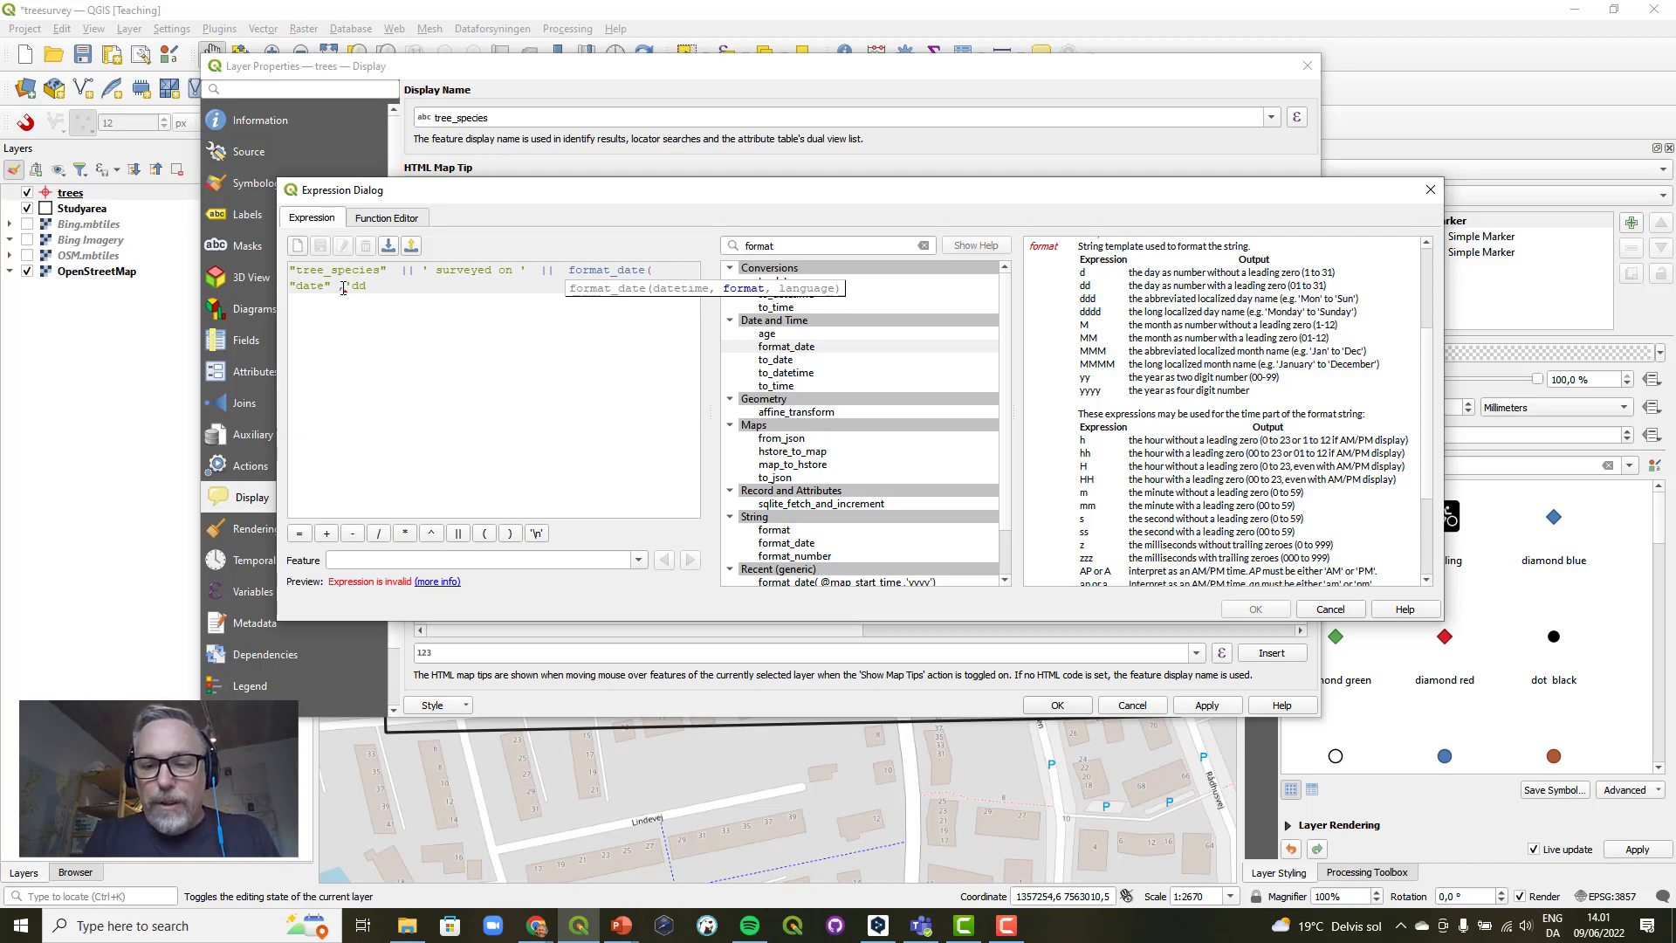
text(-)
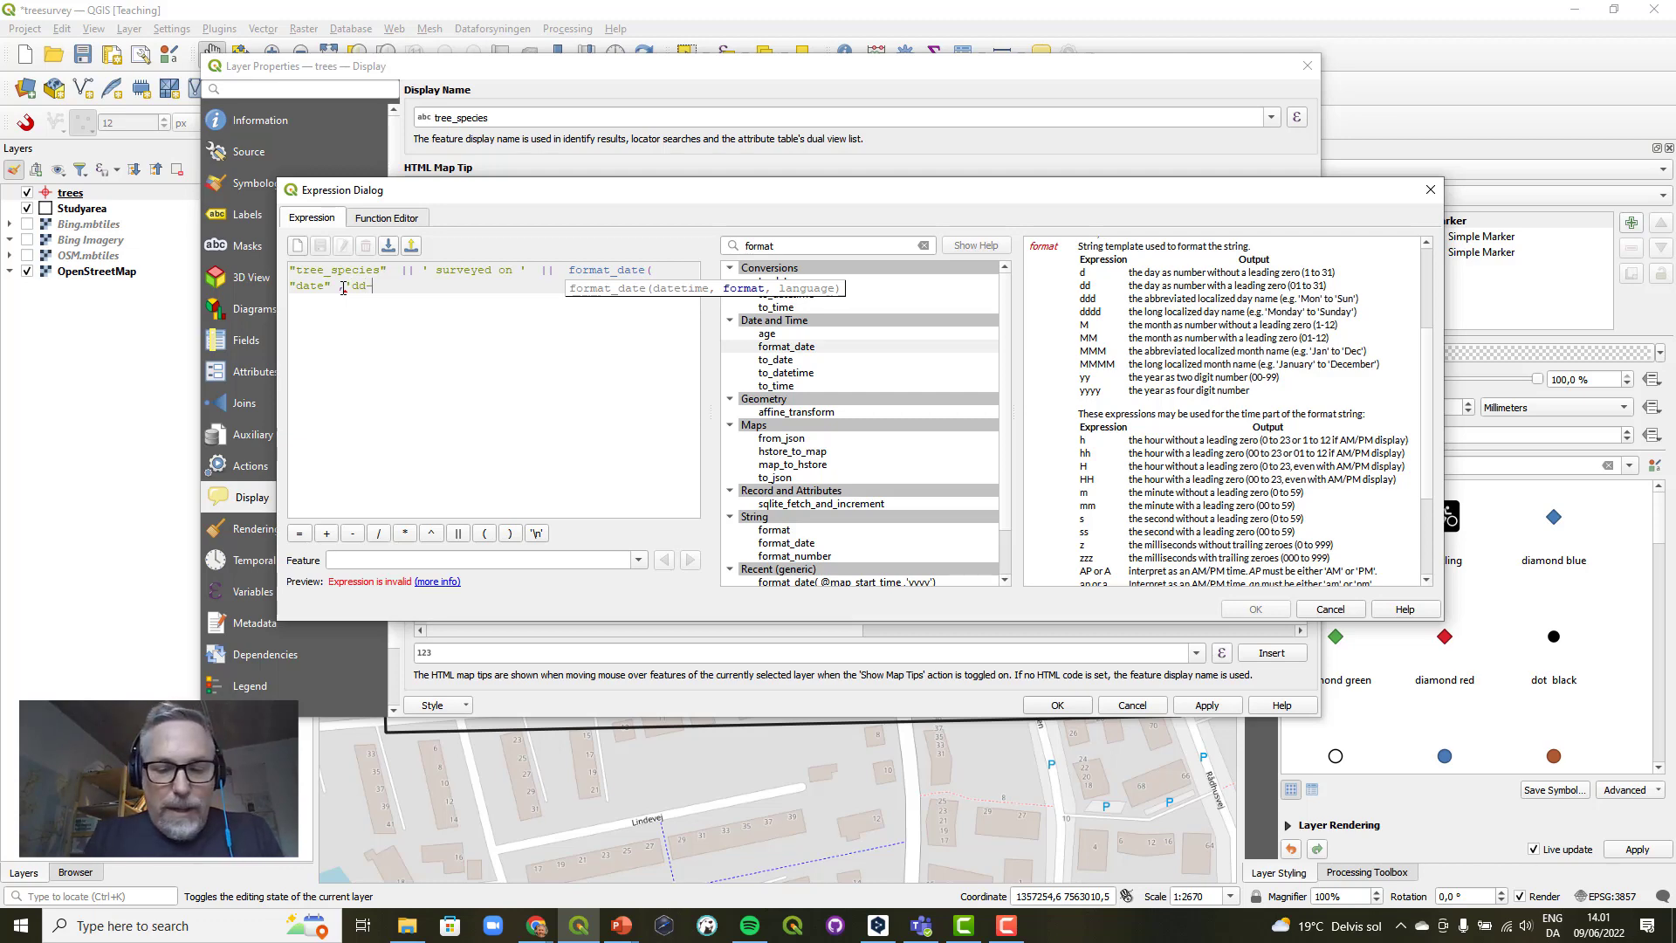
text(MM)
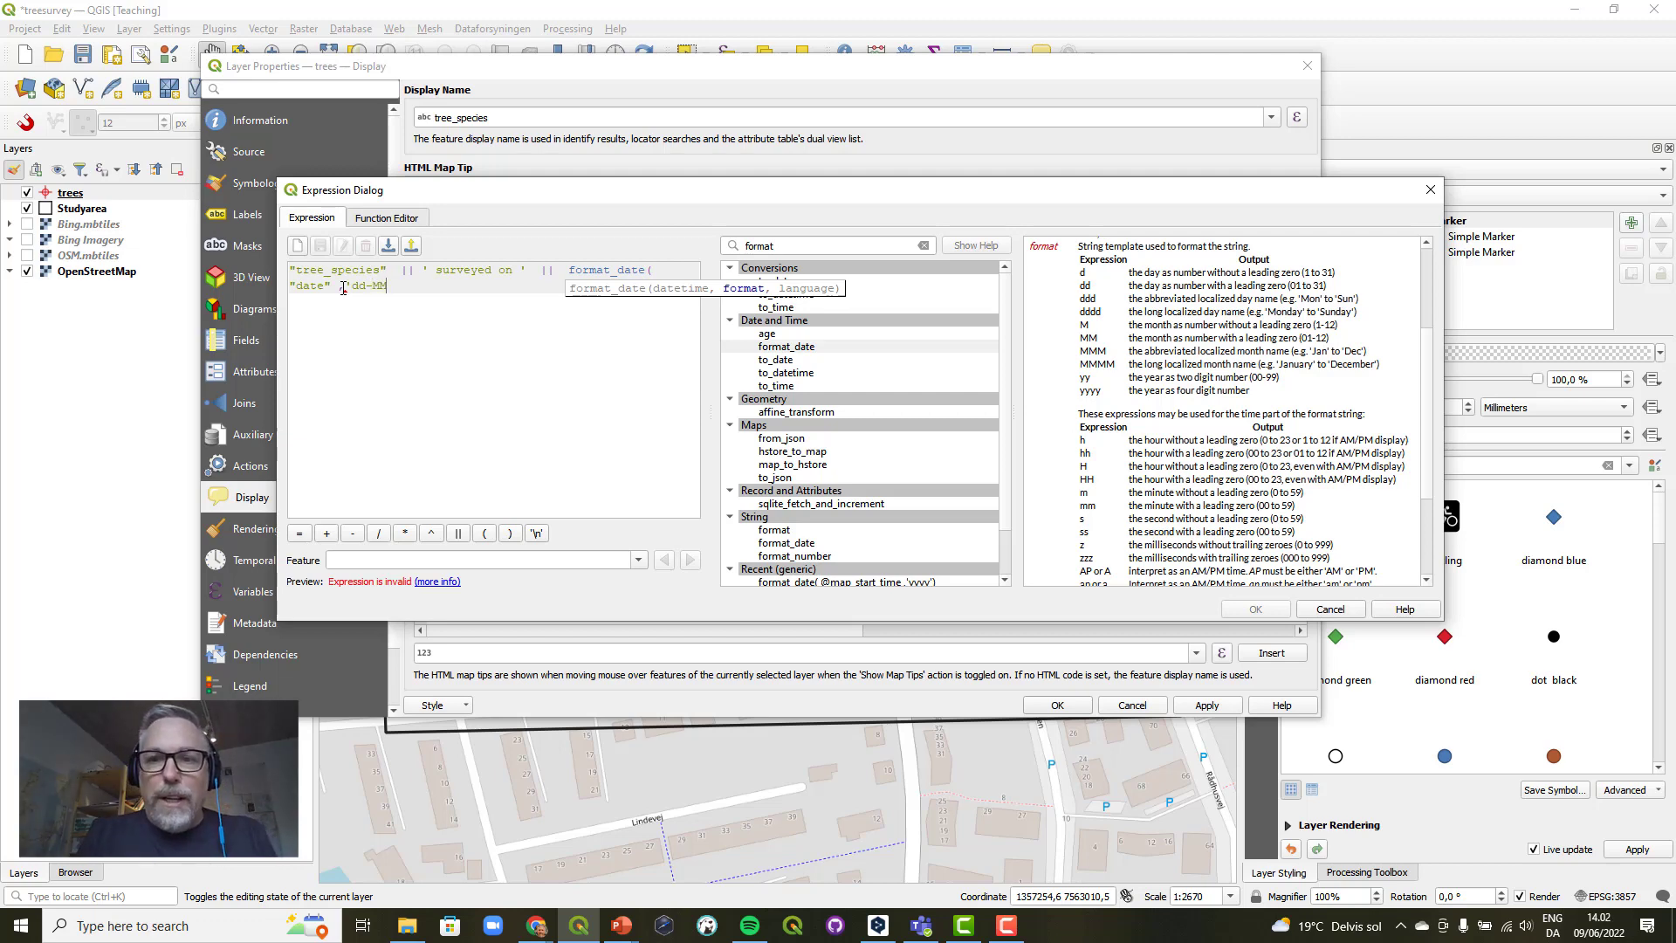
text(-)
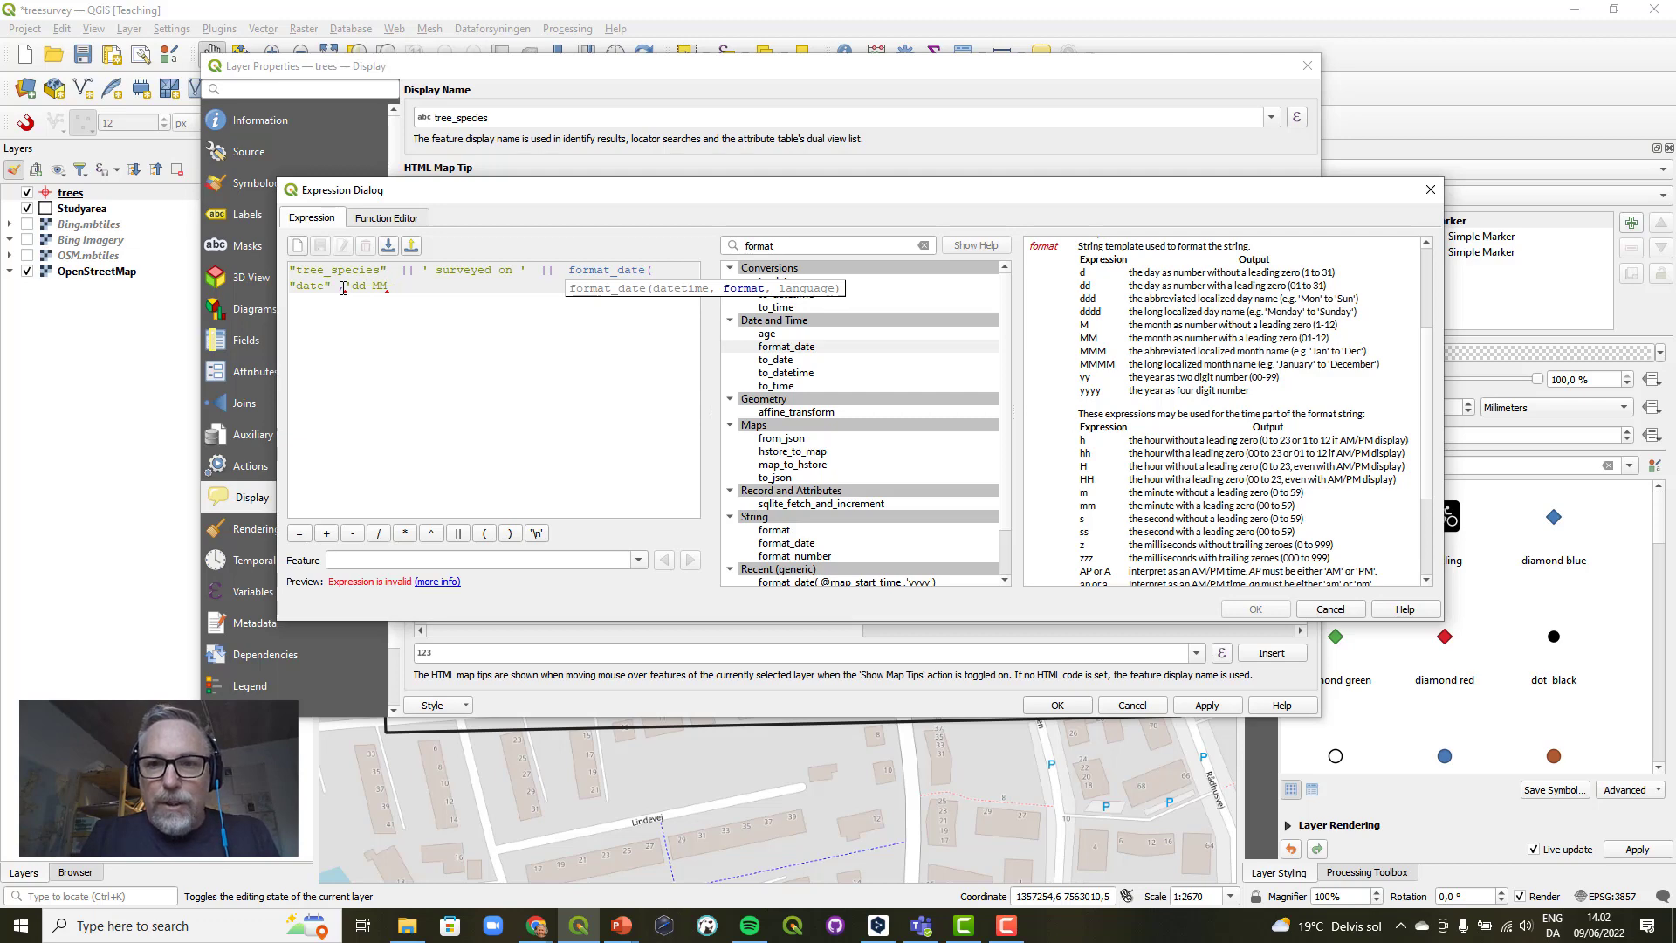
text(yyyy')
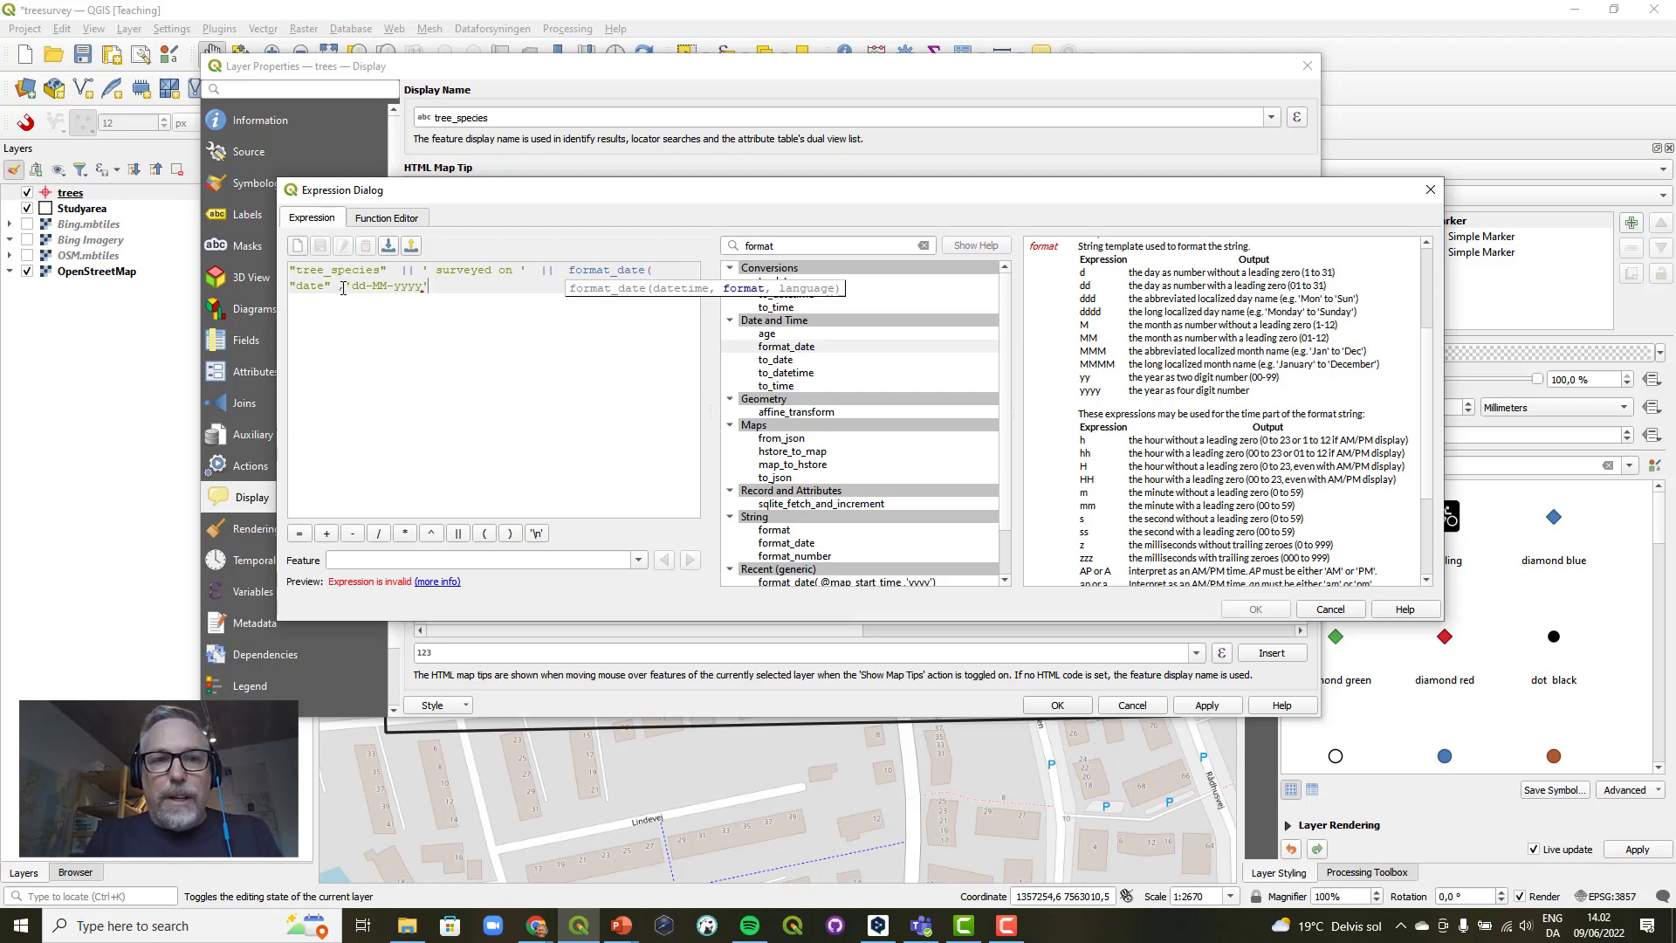
text())
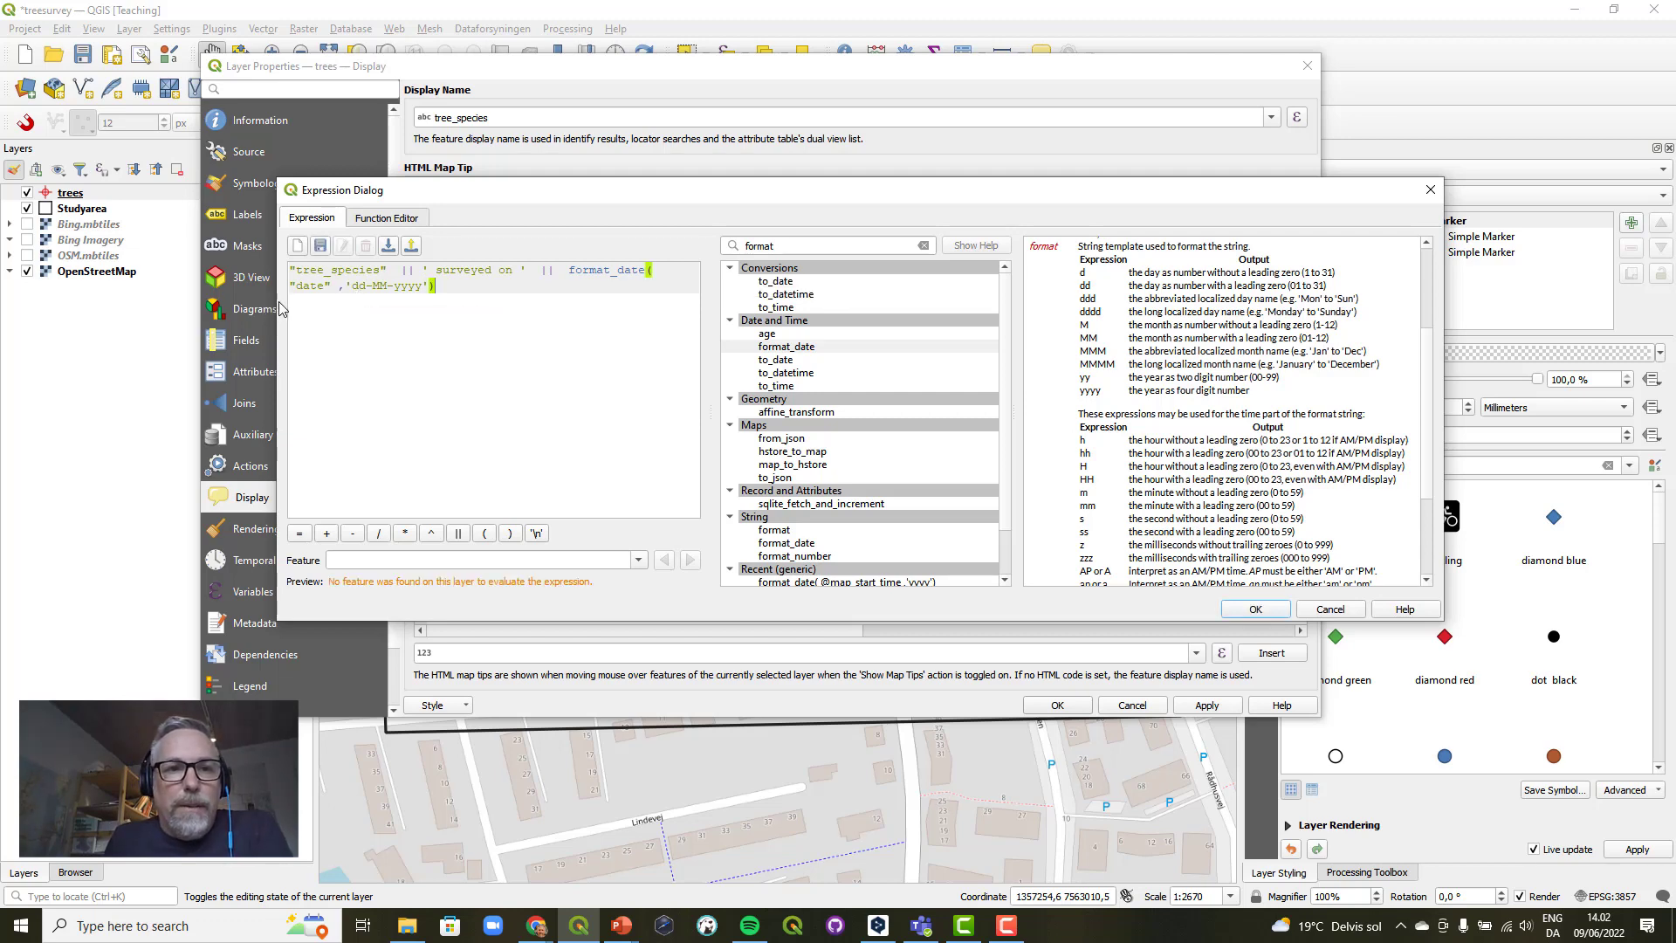
Widen the editor to check the whole expression, then accept it as display name and confirm the trees layer's properties.
drag(278, 307, 63, 306)
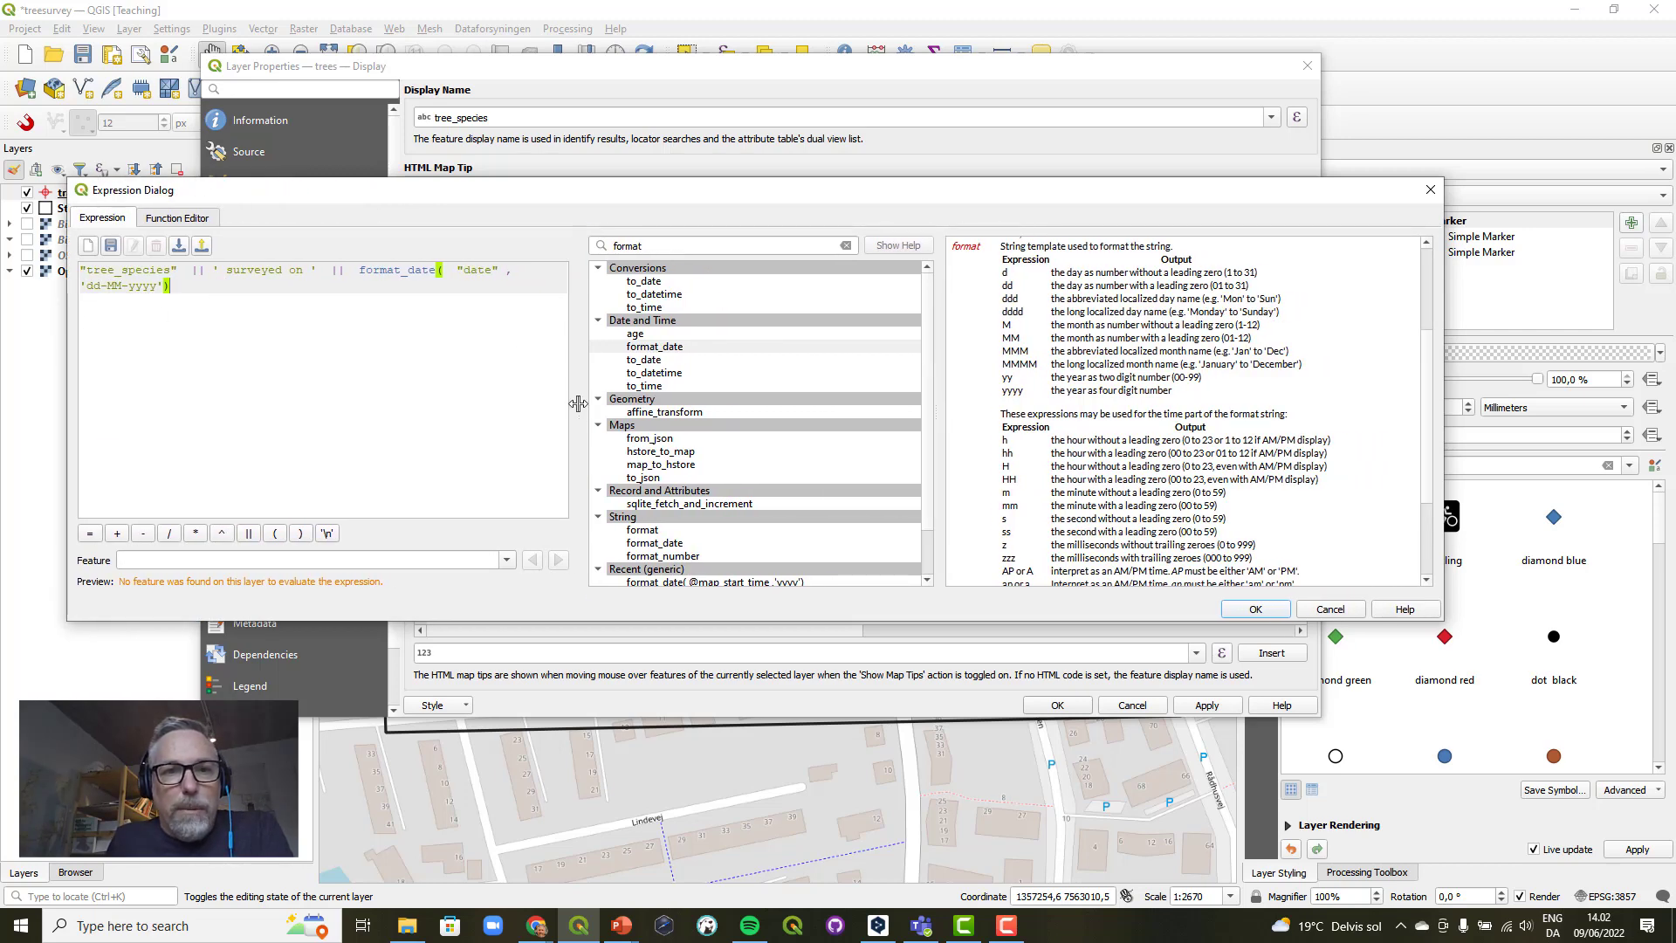
drag(579, 403, 650, 399)
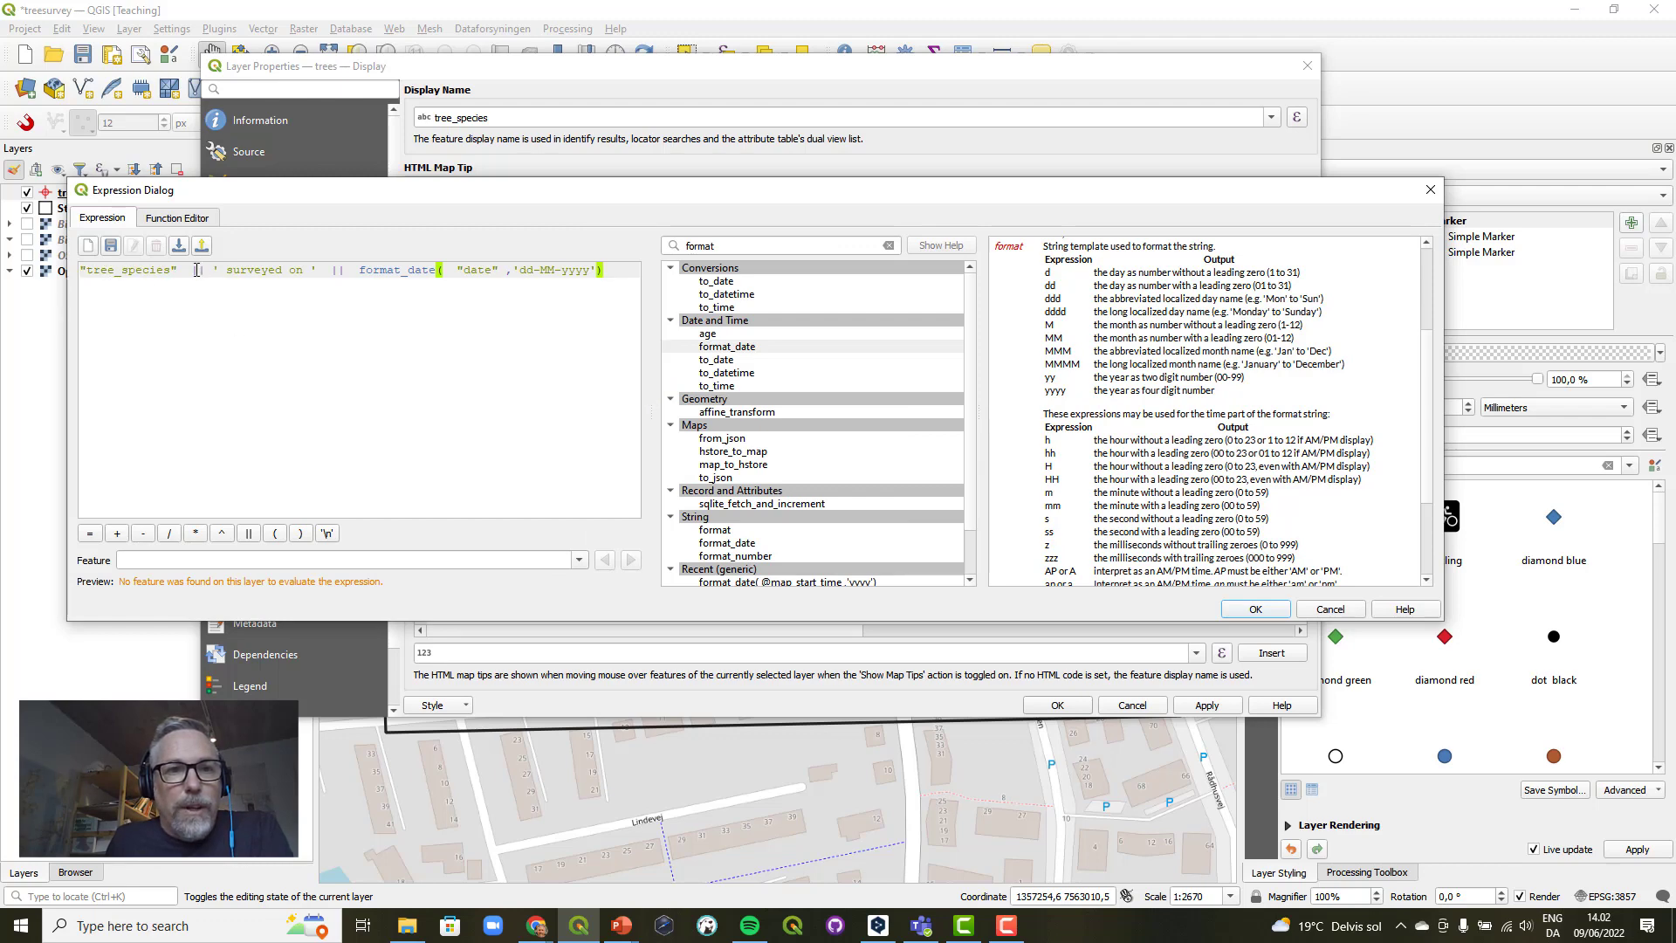
drag(213, 272, 327, 273)
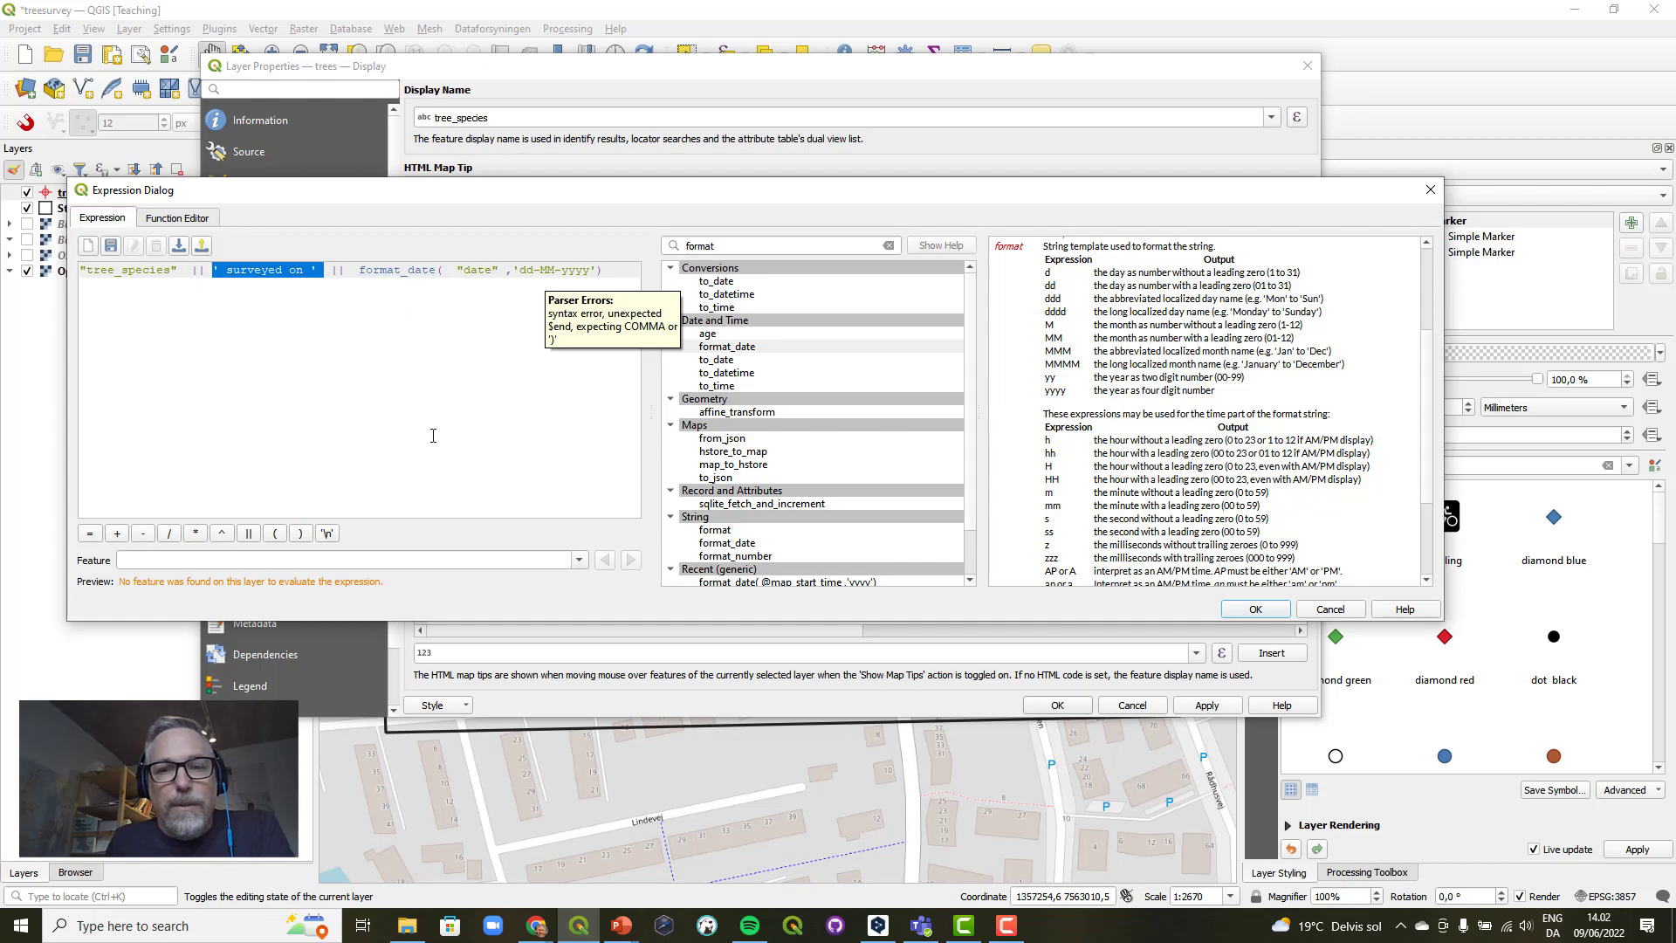
click(1249, 609)
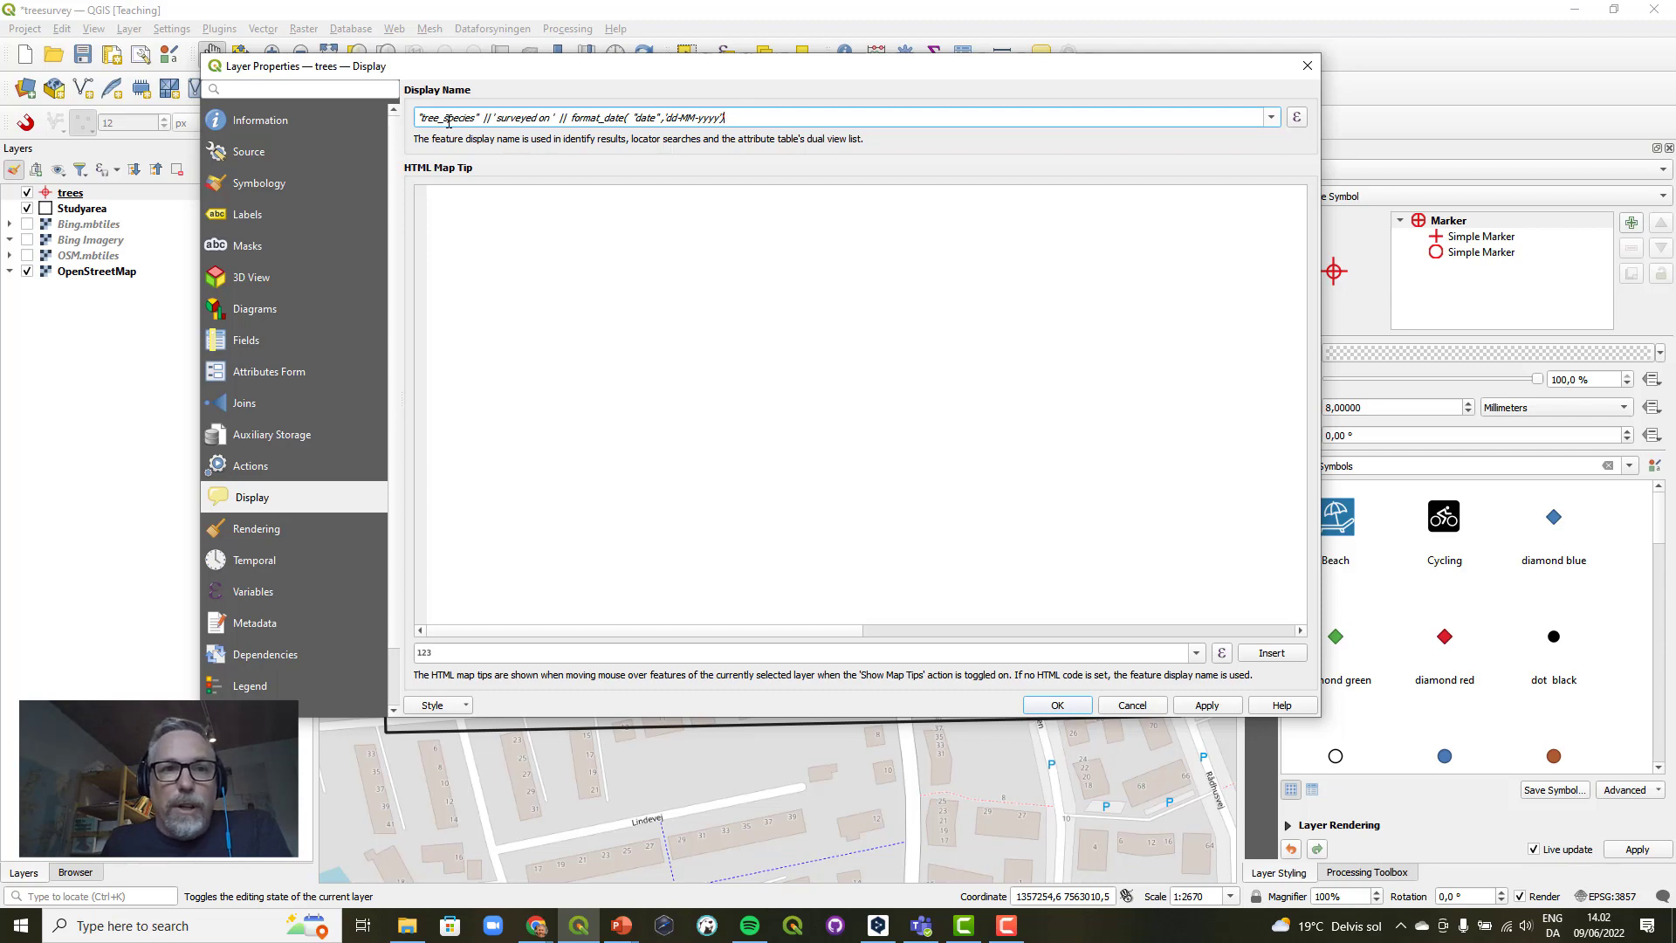
click(1060, 708)
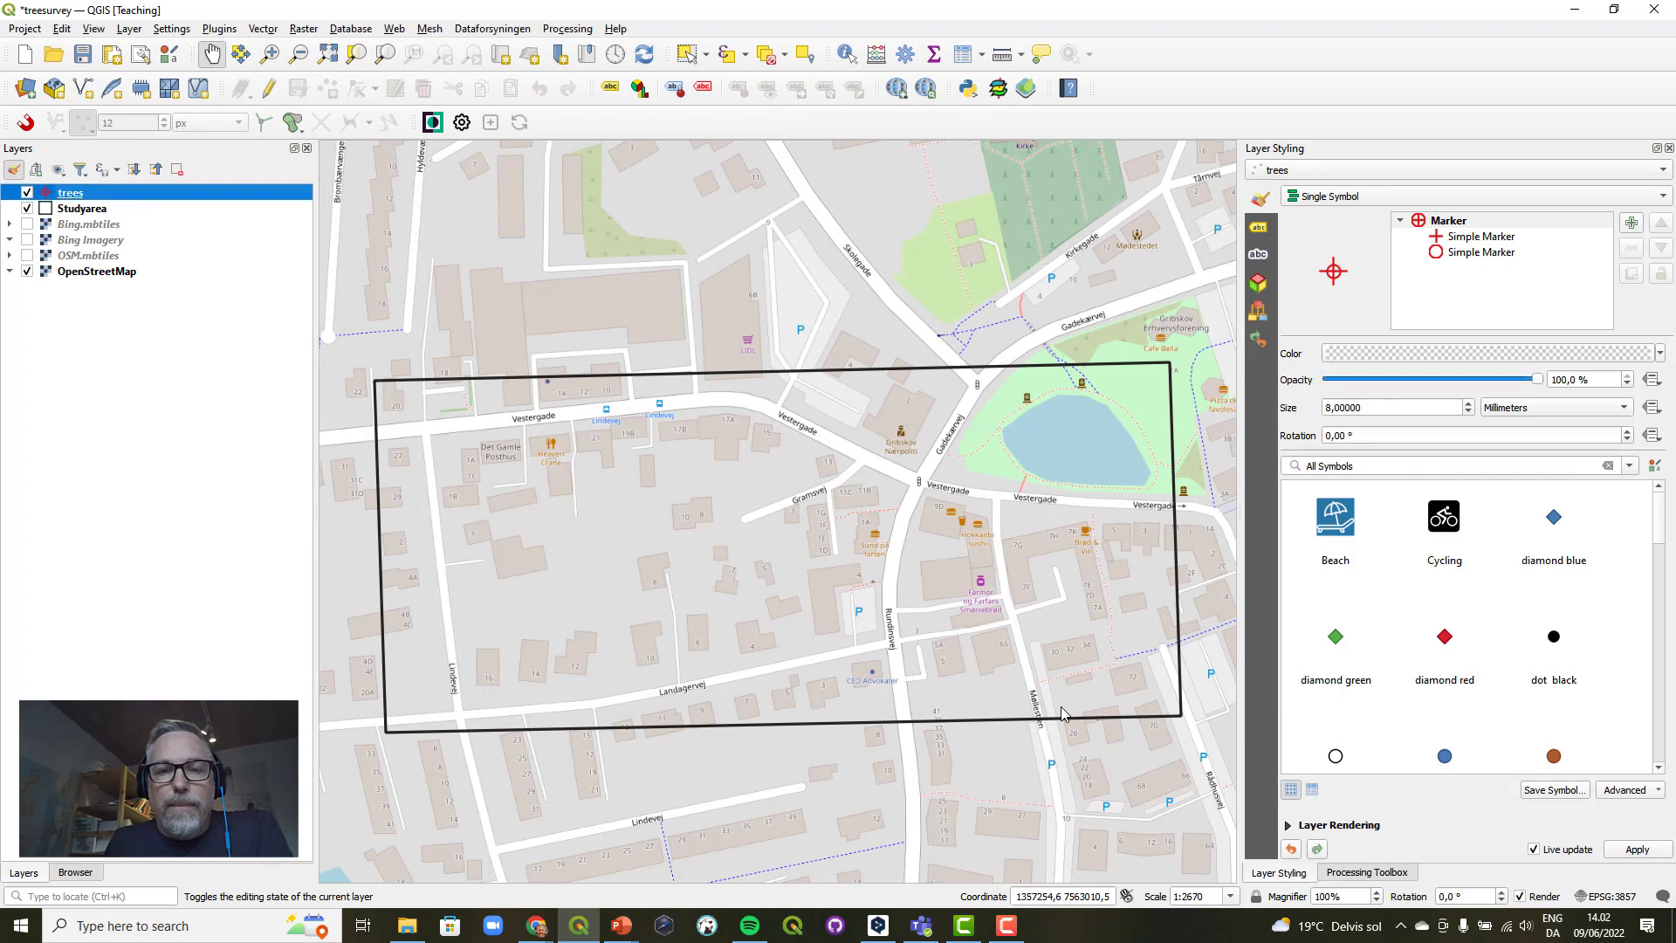